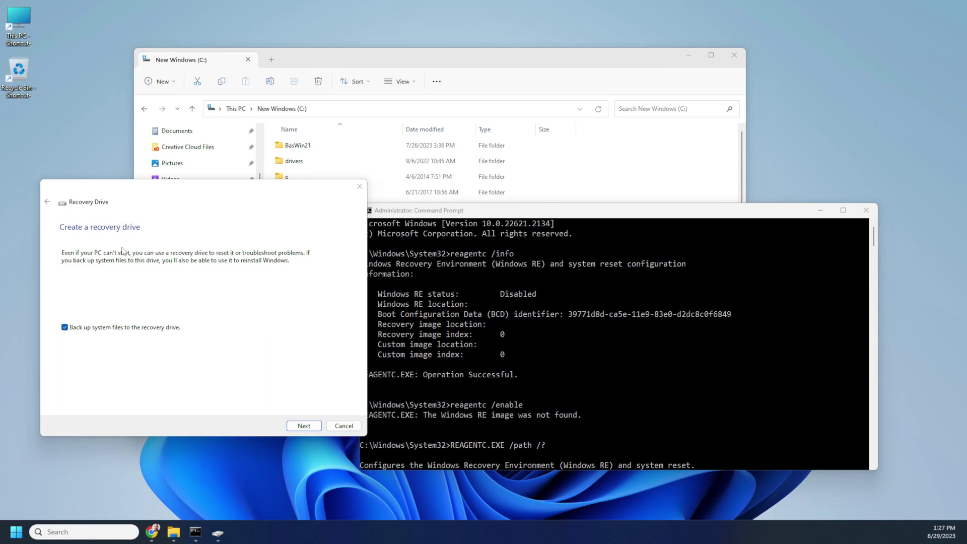
Review the reagentc output showing Windows RE disabled, then bring the C: drive listing forward.
left_click(469, 216)
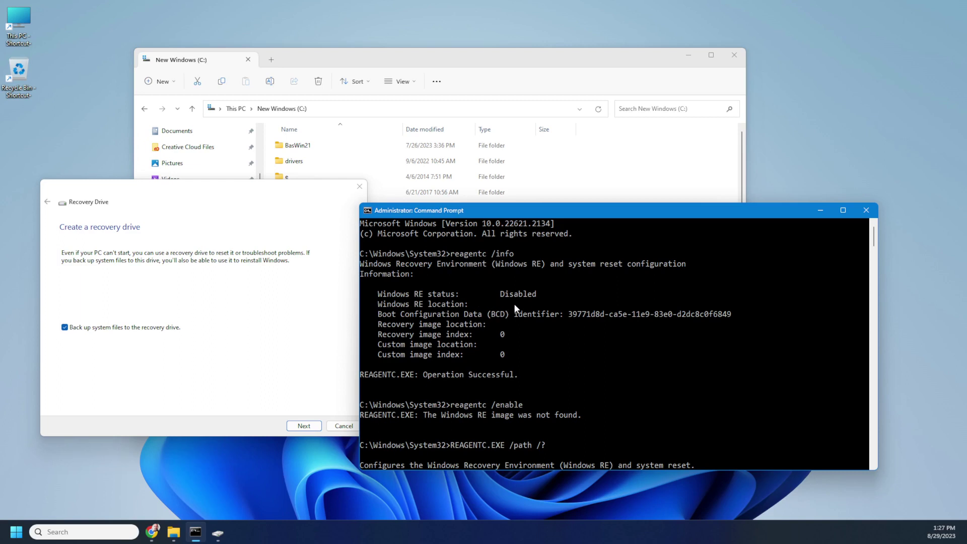
left_click(417, 57)
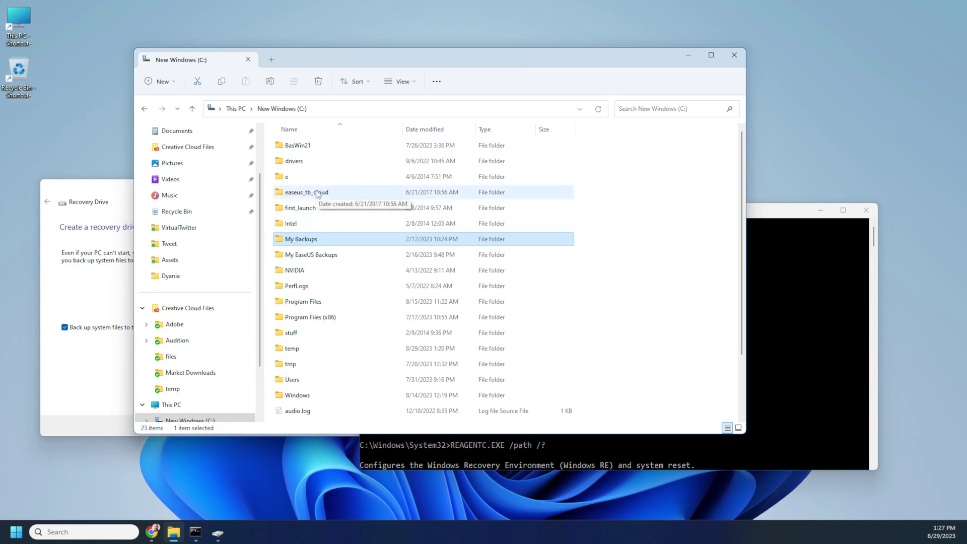
In Folder Options, show hidden files and protected operating system files, then apply the changes.
left_click(437, 86)
left_click(408, 225)
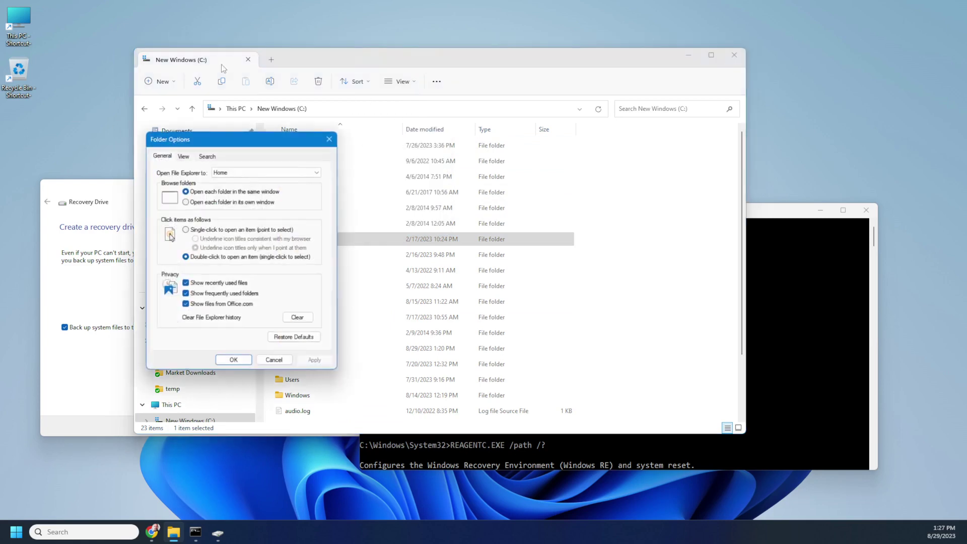
left_click(183, 157)
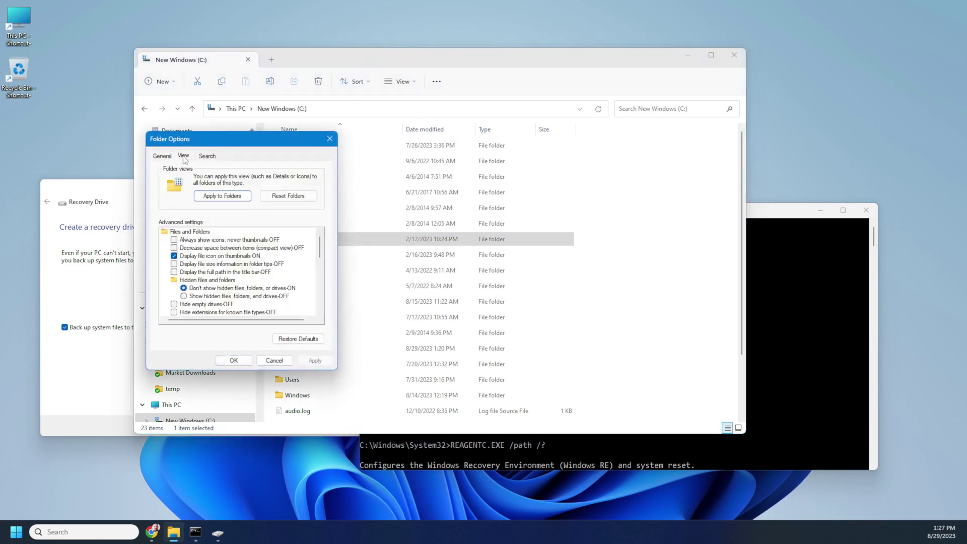
left_click(211, 299)
scroll(211, 301, "down", 1)
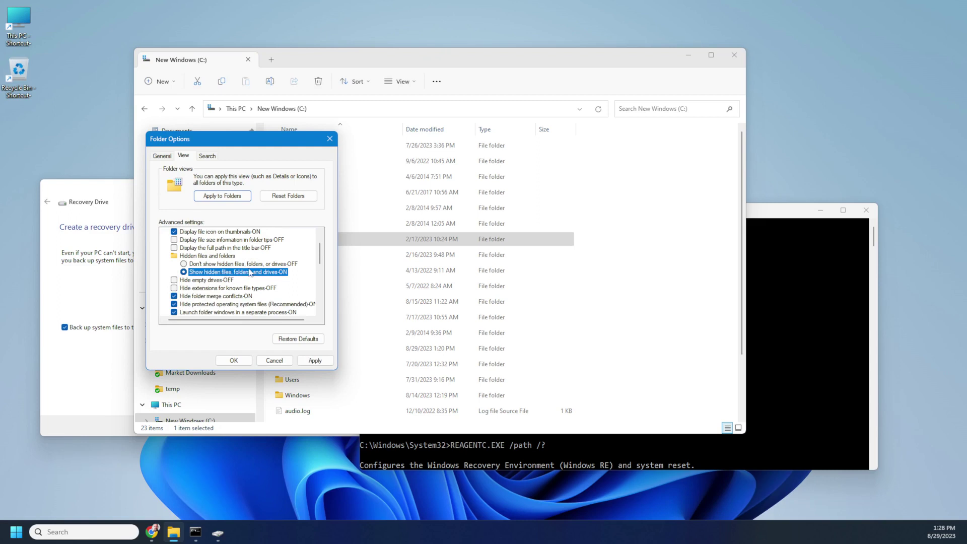
left_click(235, 305)
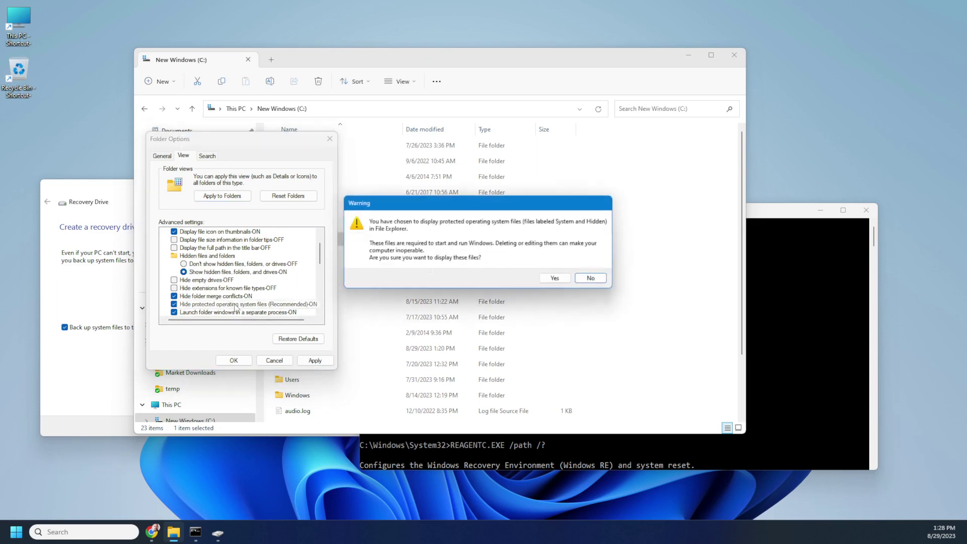
left_click(556, 278)
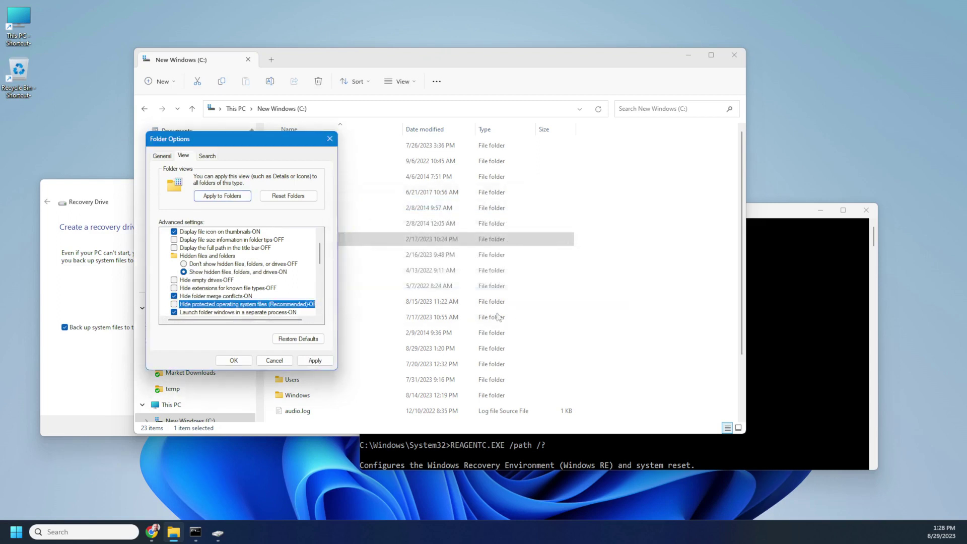
left_click(315, 361)
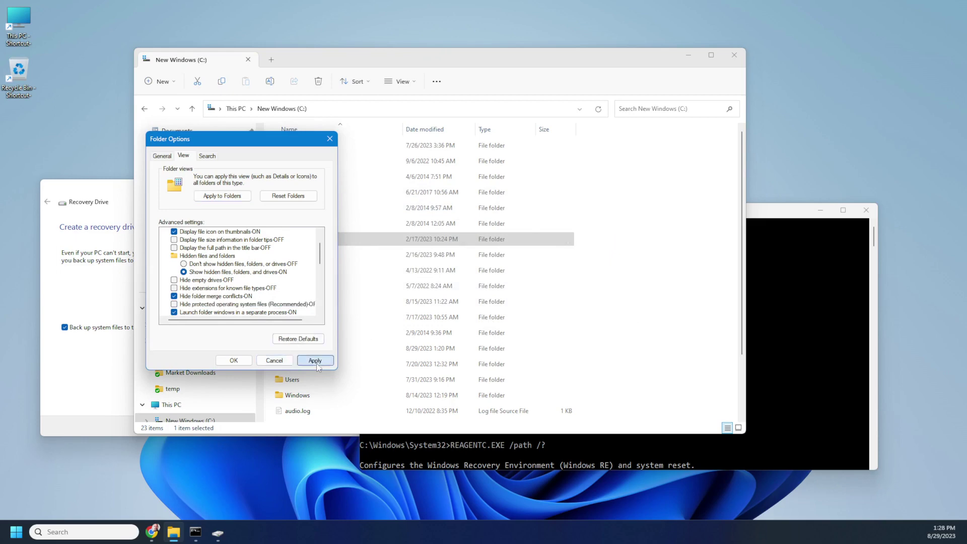
Close Folder Options with OK, jump to the Recovery folder with R, and bring up its actions.
left_click(233, 361)
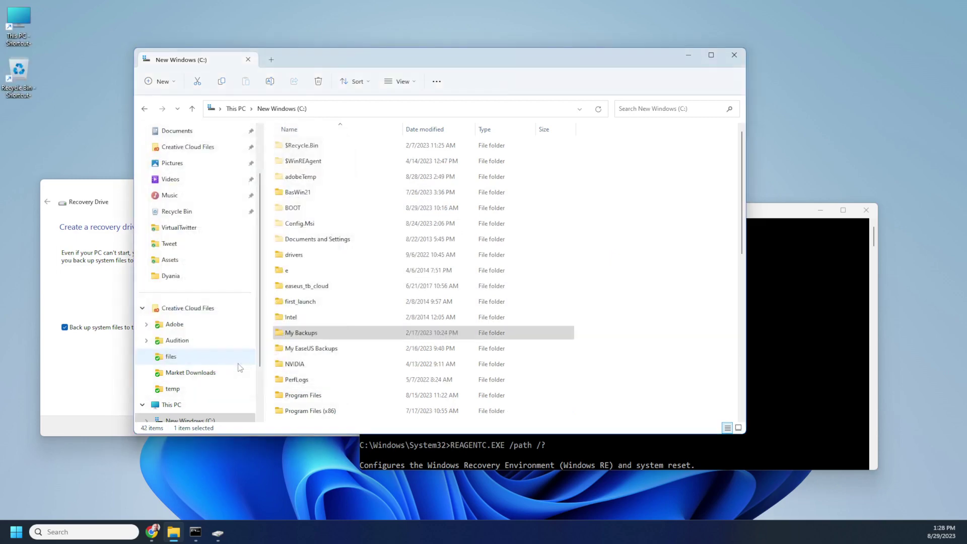
left_click(318, 254)
key("r")
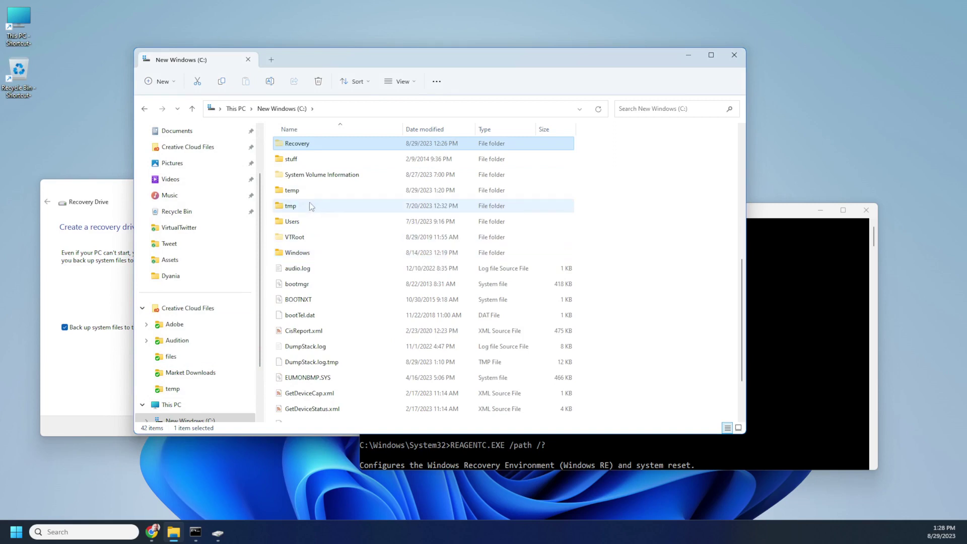
scroll(311, 237, "up", 2)
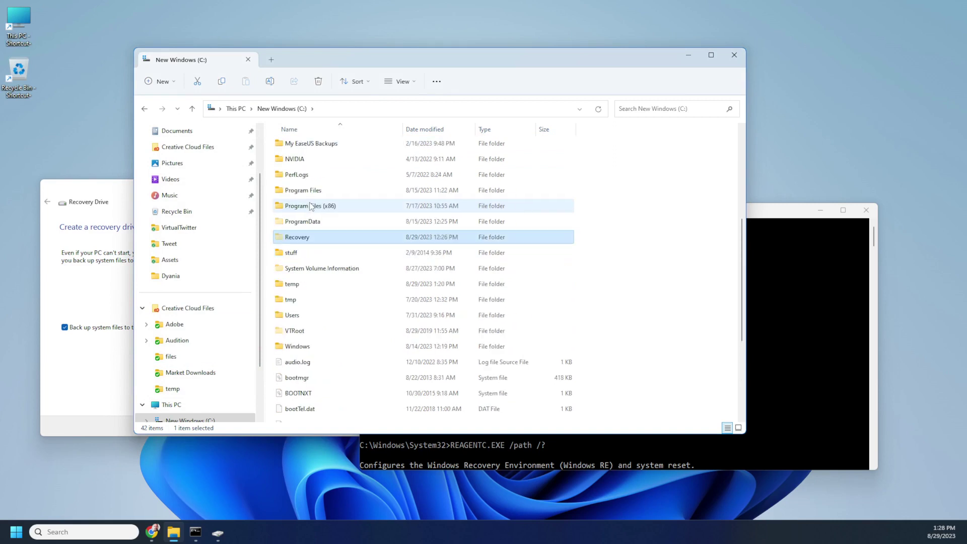
right_click(316, 237)
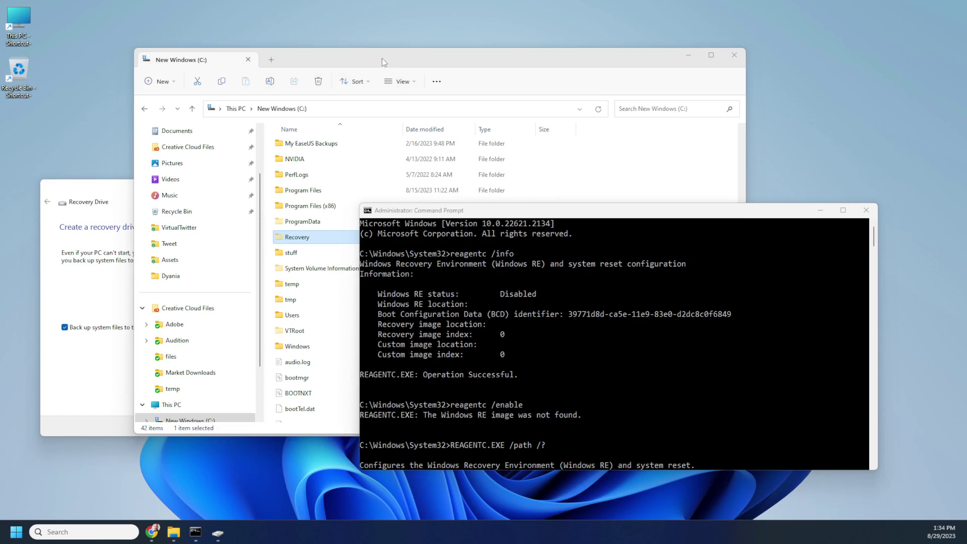
Open the Recovery folder's Properties through Show more options.
left_click(329, 239)
key("F2")
key("Escape")
key("F2")
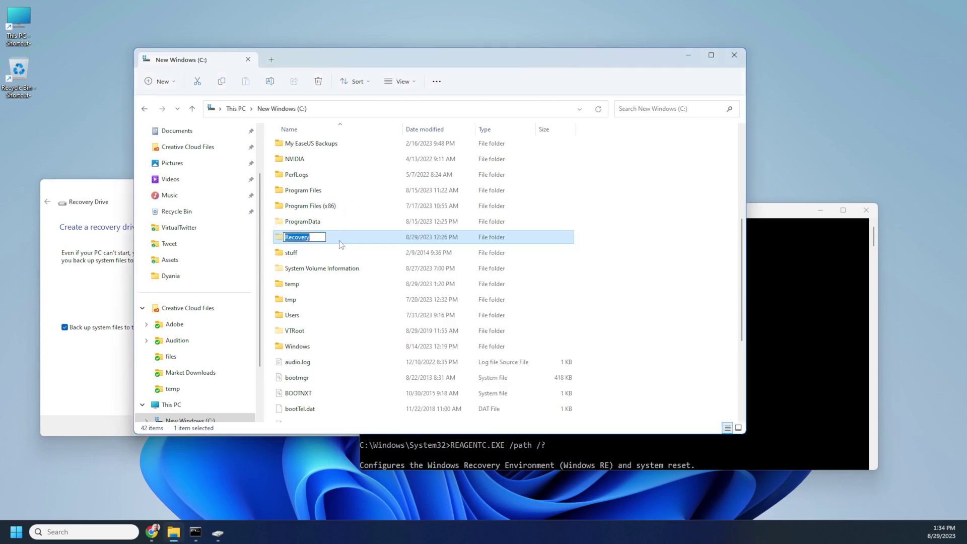
right_click(341, 244)
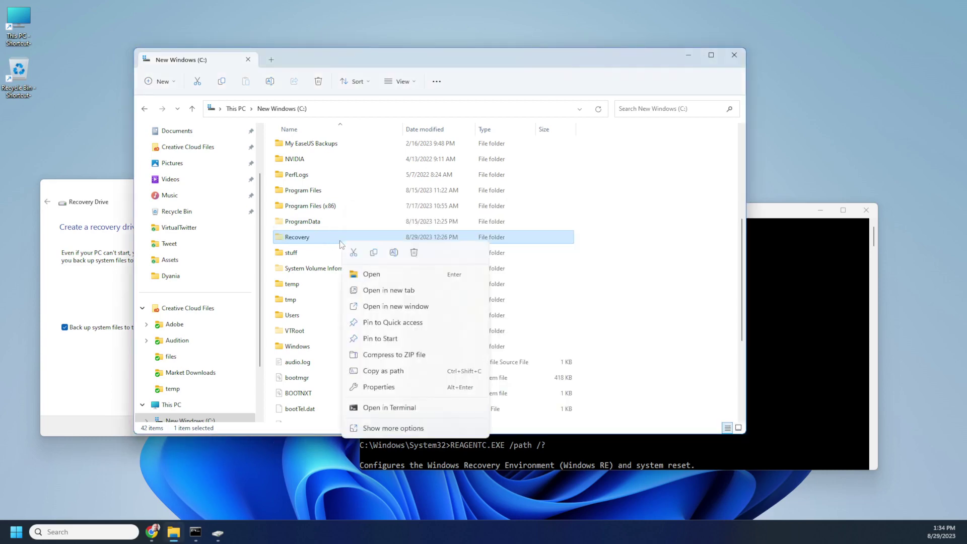
left_click(395, 430)
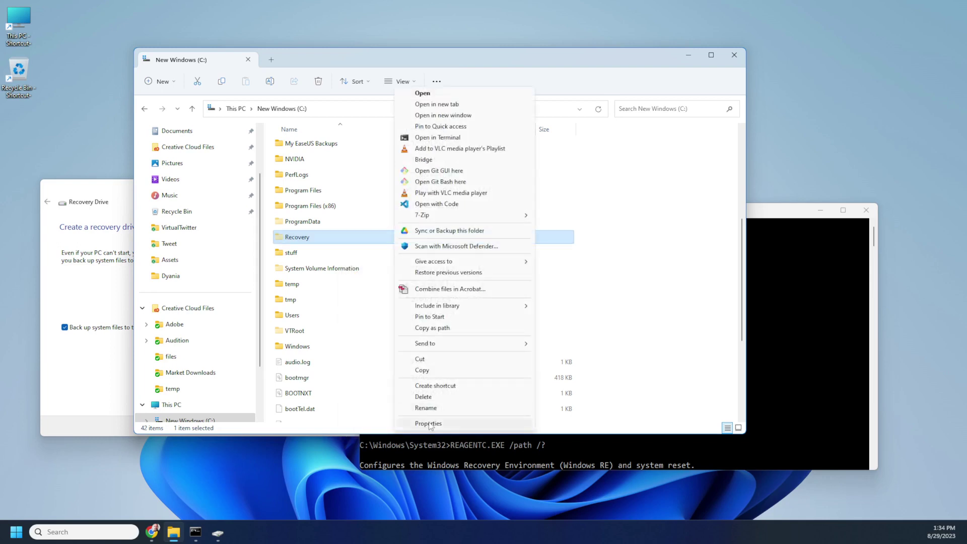
left_click(429, 424)
Review Recovery's Security tab and its advanced permission entries, then cancel out.
left_click(463, 297)
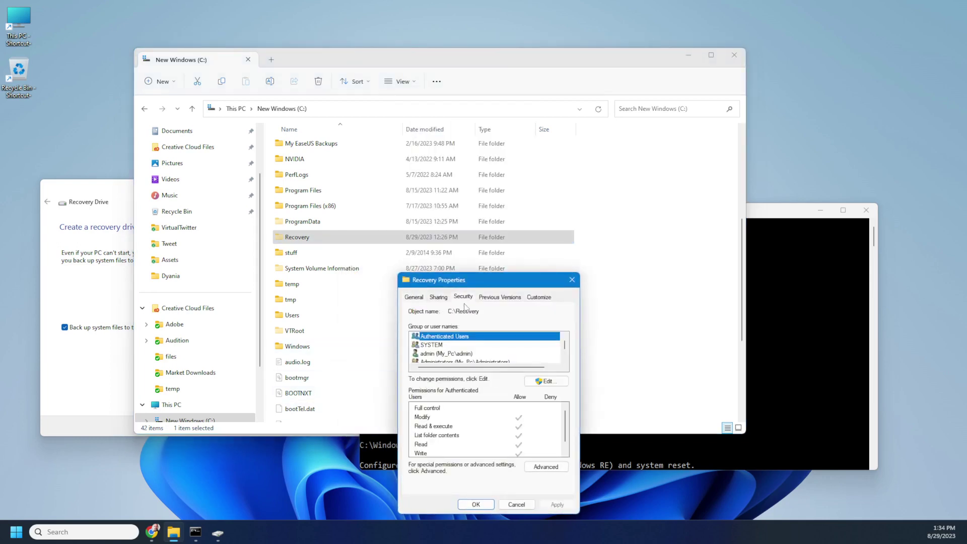
left_click_drag(488, 276, 424, 145)
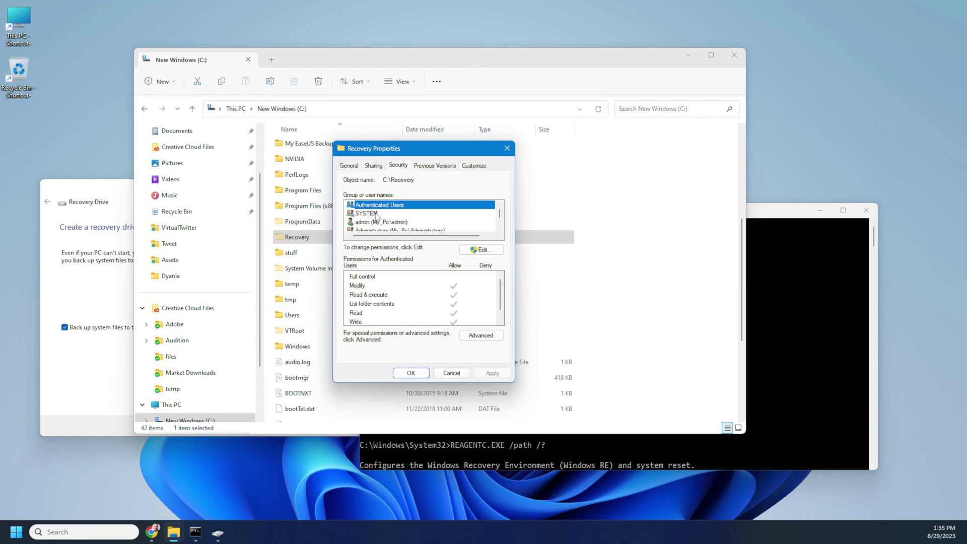
left_click(482, 335)
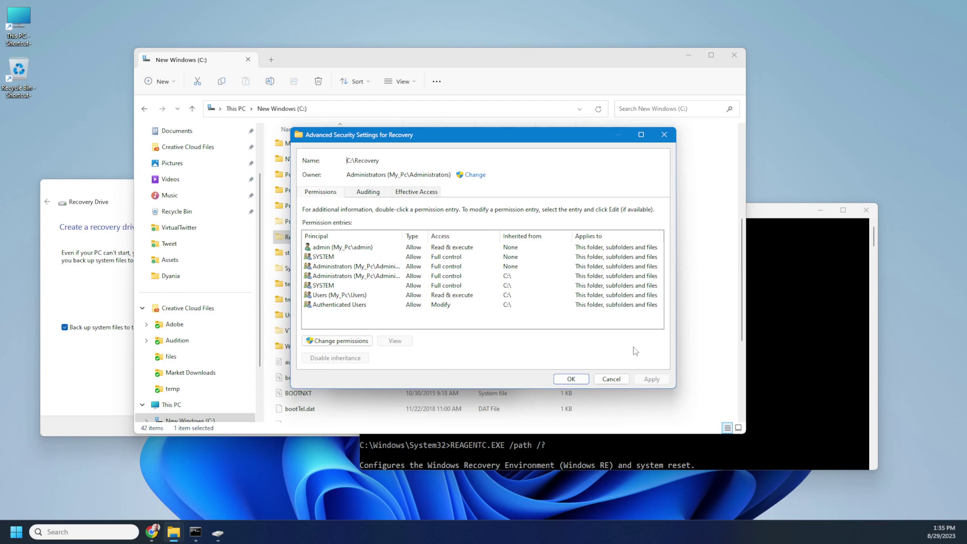
left_click(606, 379)
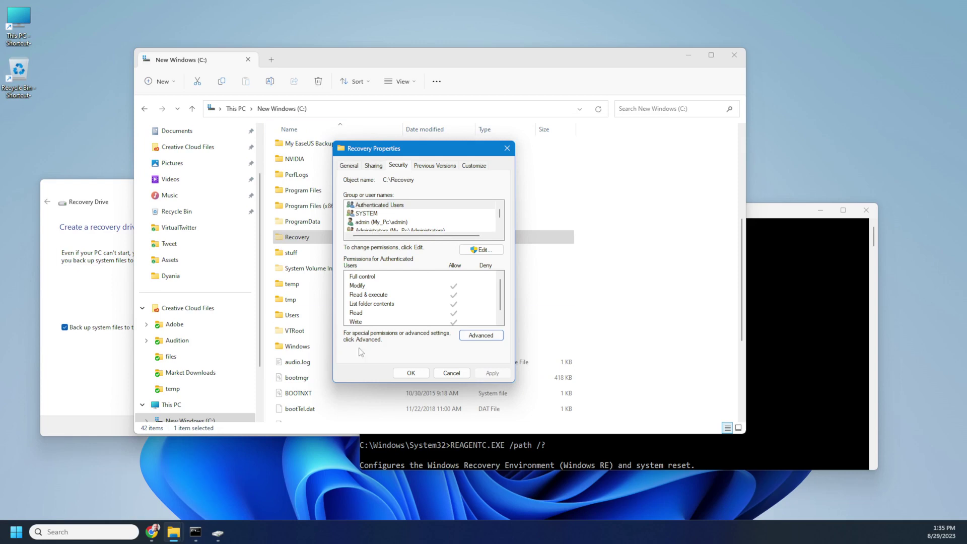
Close Recovery Properties, view the folder's contents, return to C:, and switch to Command Prompt.
left_click(442, 375)
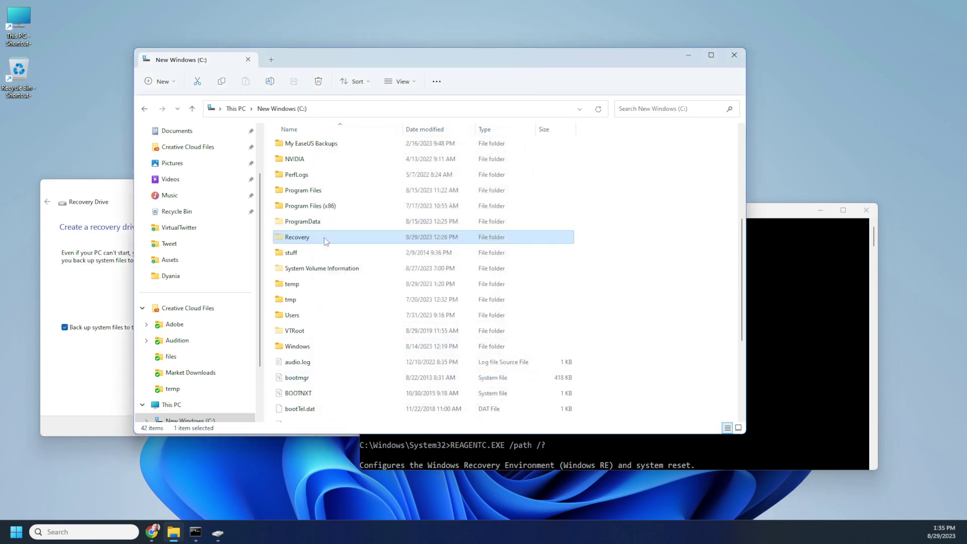
double_click(322, 234)
left_click(281, 108)
scroll(330, 276, "down", 1)
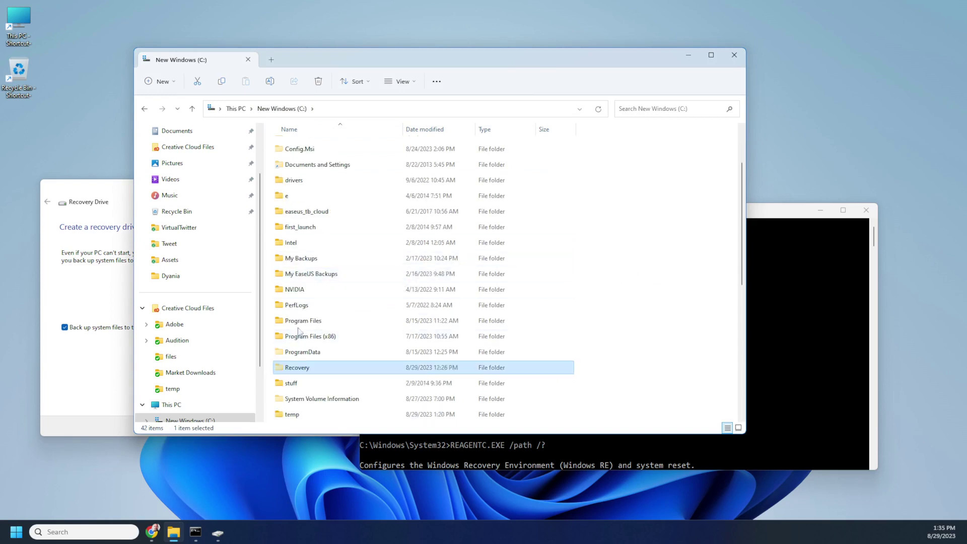
left_click(798, 309)
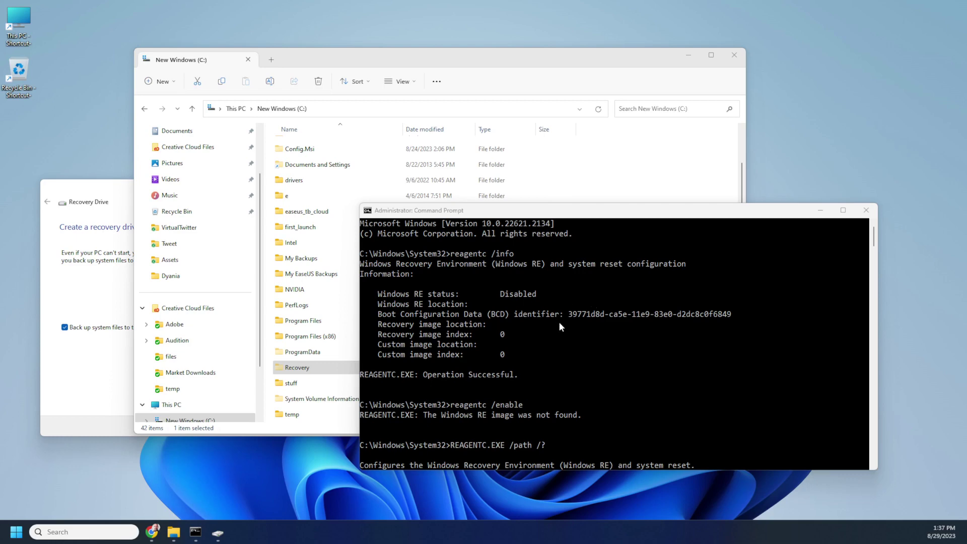
Open Recovery, dismiss the WindowsRE access-denied error, and open WindowsRE's advanced security settings.
double_click(324, 365)
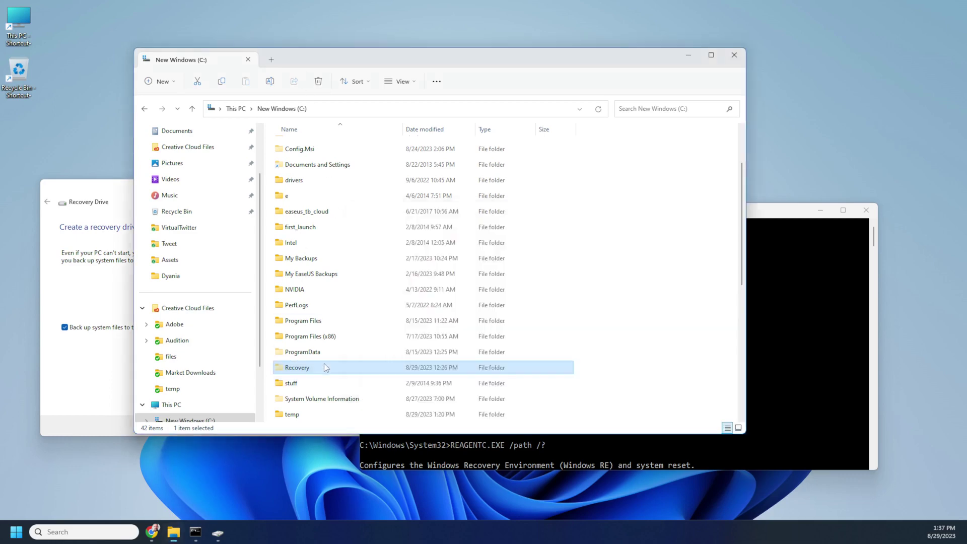
double_click(327, 165)
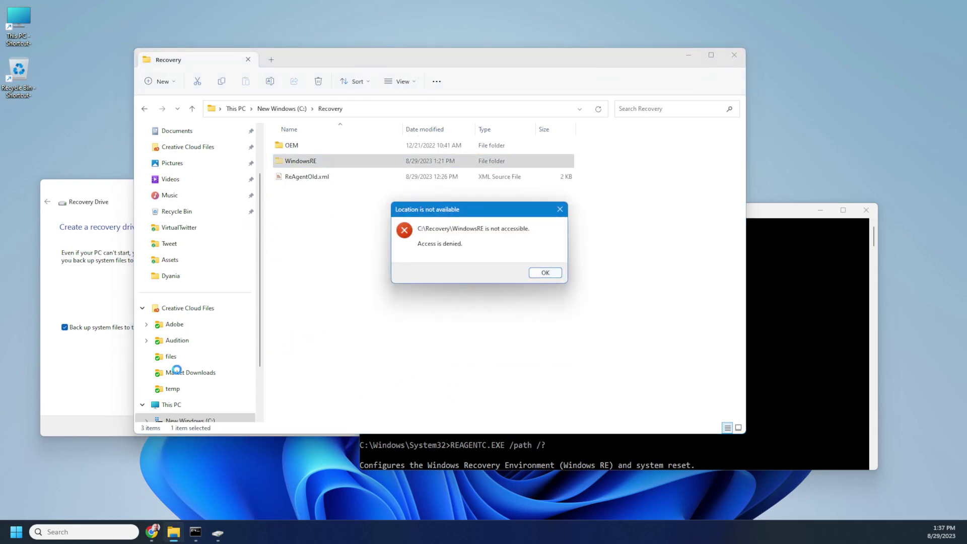
left_click(540, 275)
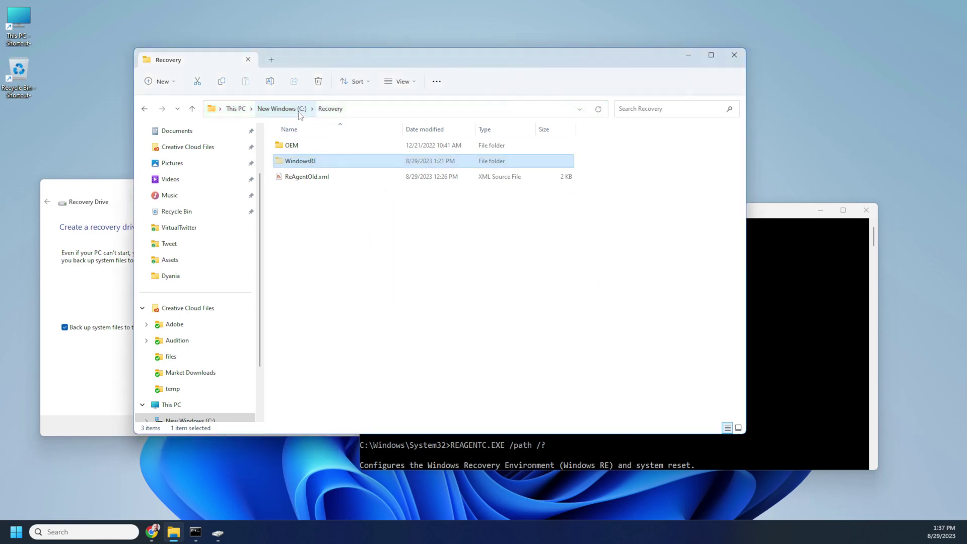
right_click(334, 163)
left_click(373, 307)
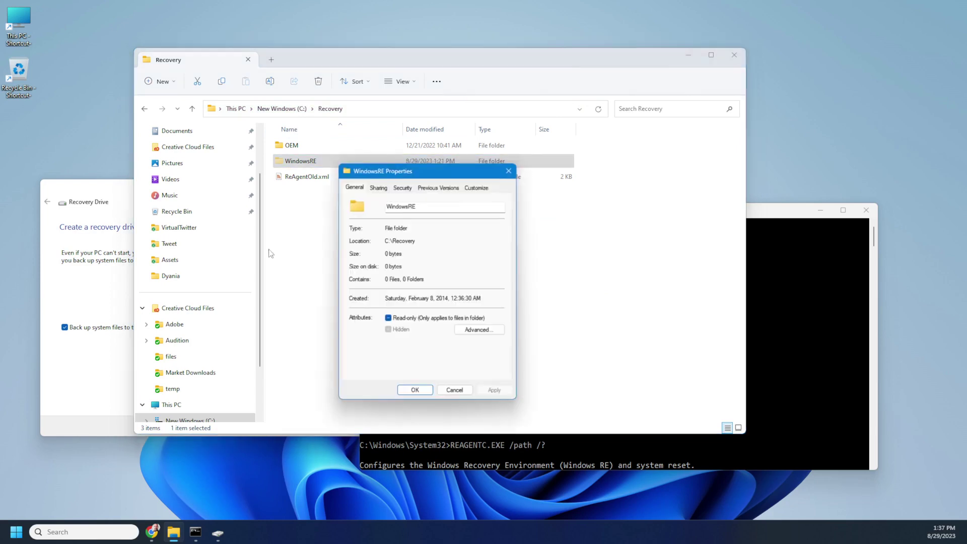
left_click(409, 186)
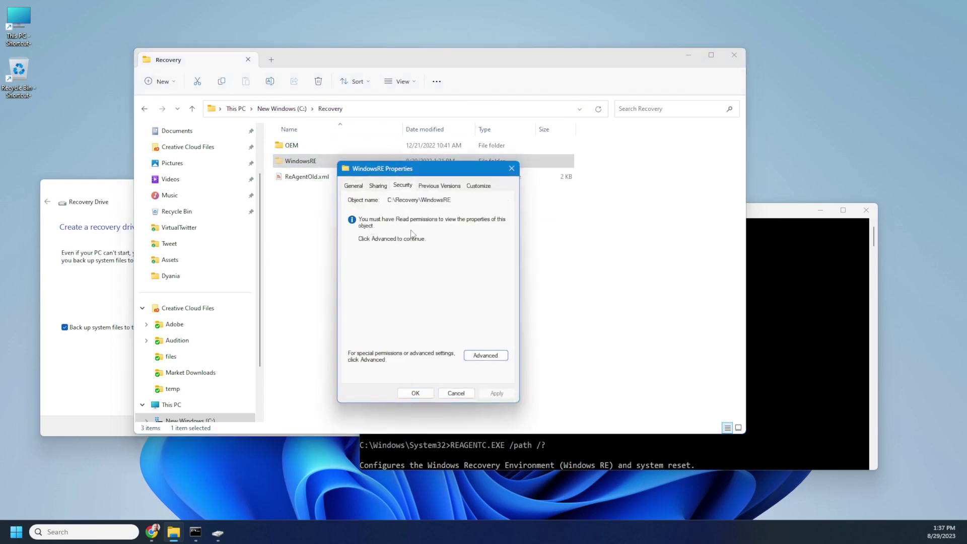
left_click(485, 356)
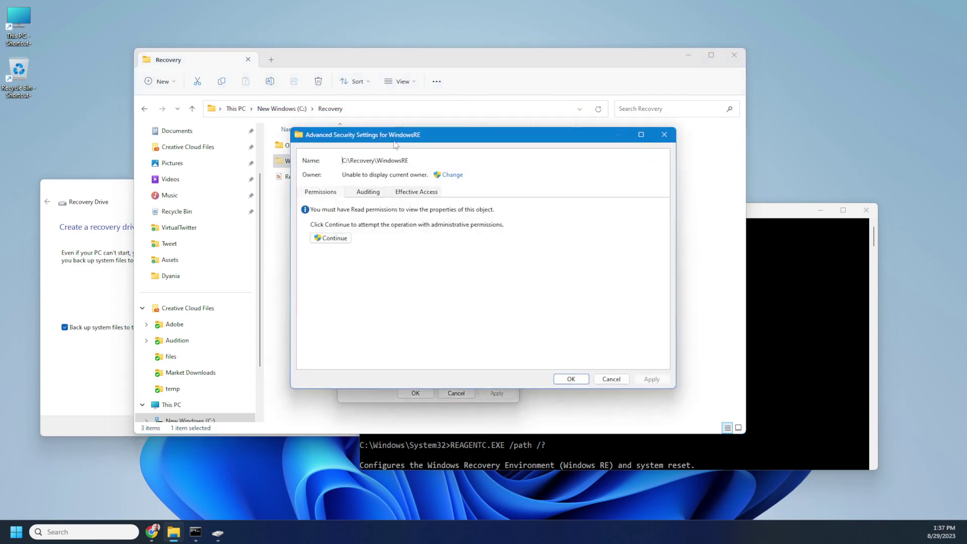
Change the WindowsRE owner to Administrators, including subcontainers and objects, and apply.
left_click(451, 175)
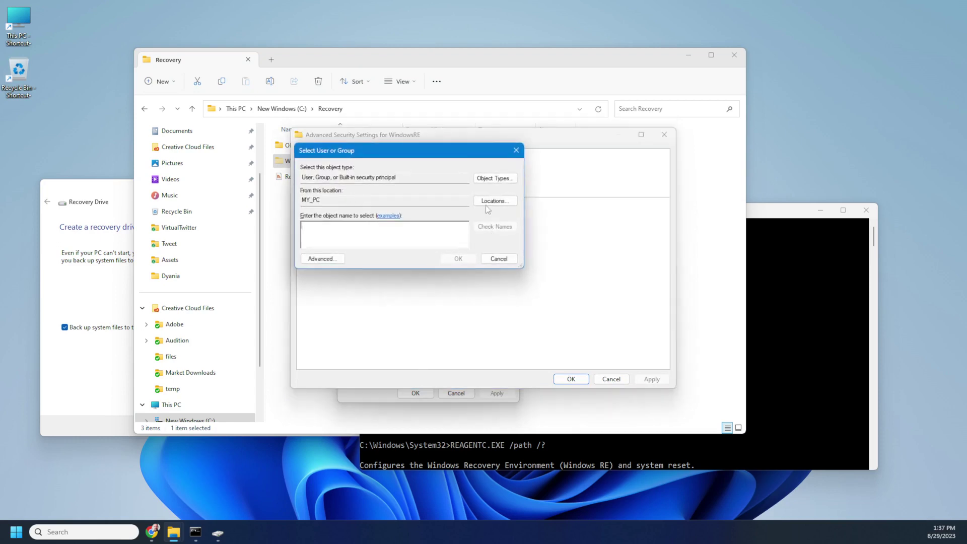
left_click(330, 258)
left_click(531, 261)
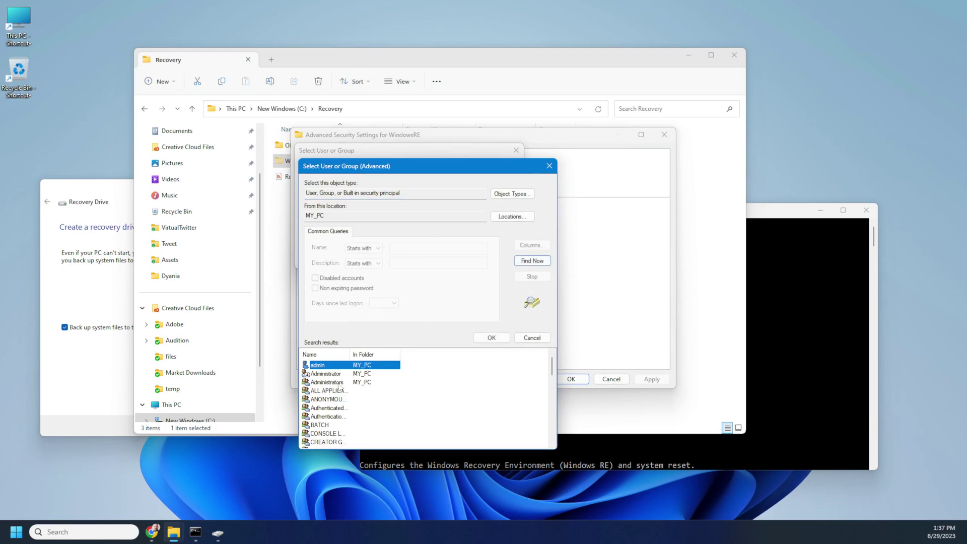
left_click(338, 384)
left_click(489, 338)
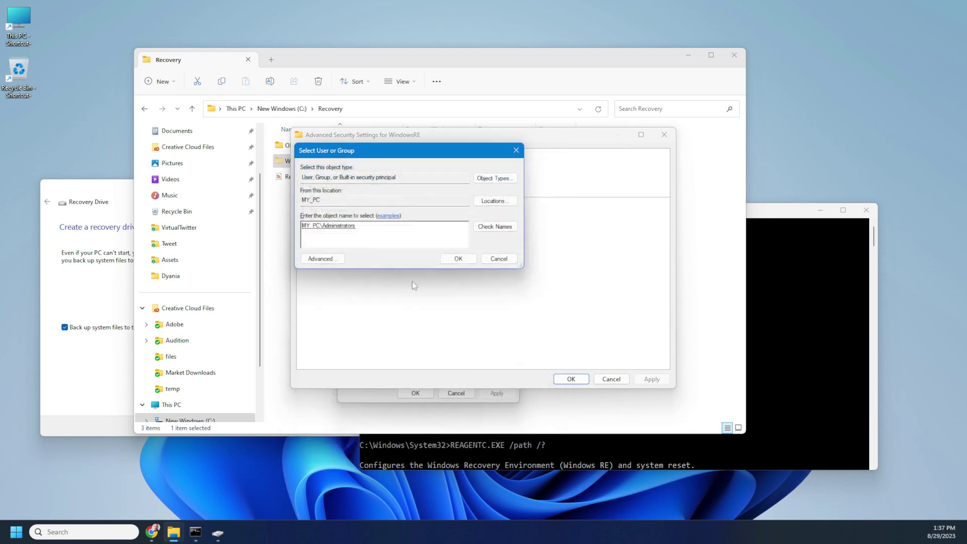
left_click(457, 258)
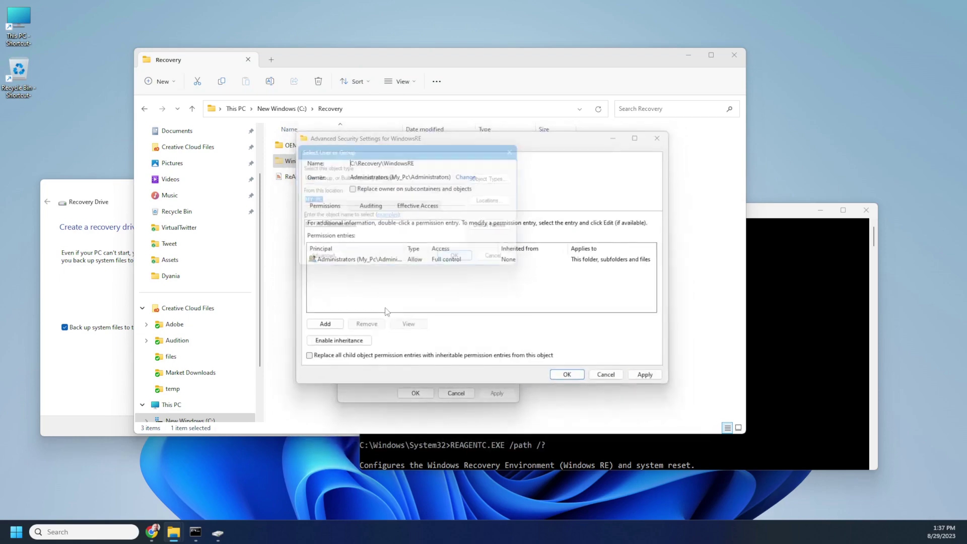
left_click(349, 187)
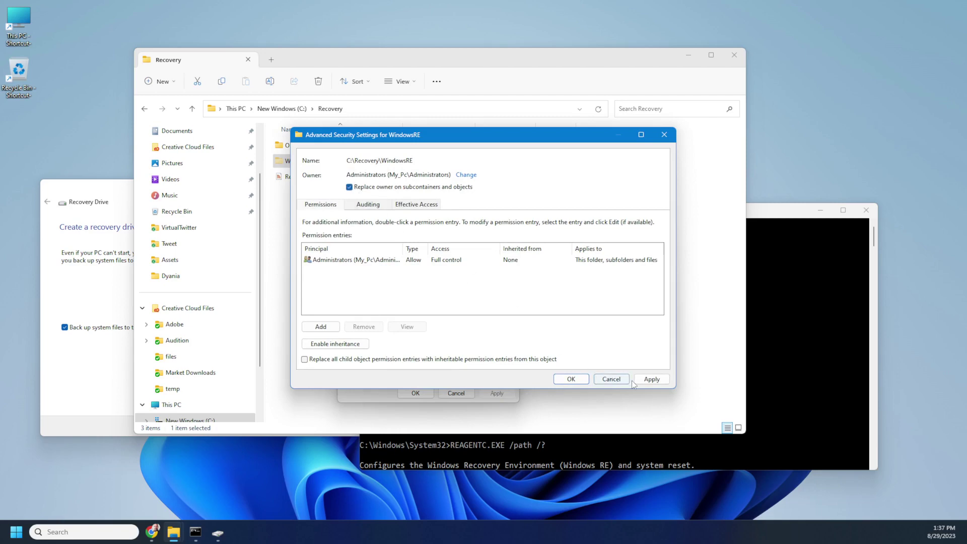
left_click(650, 380)
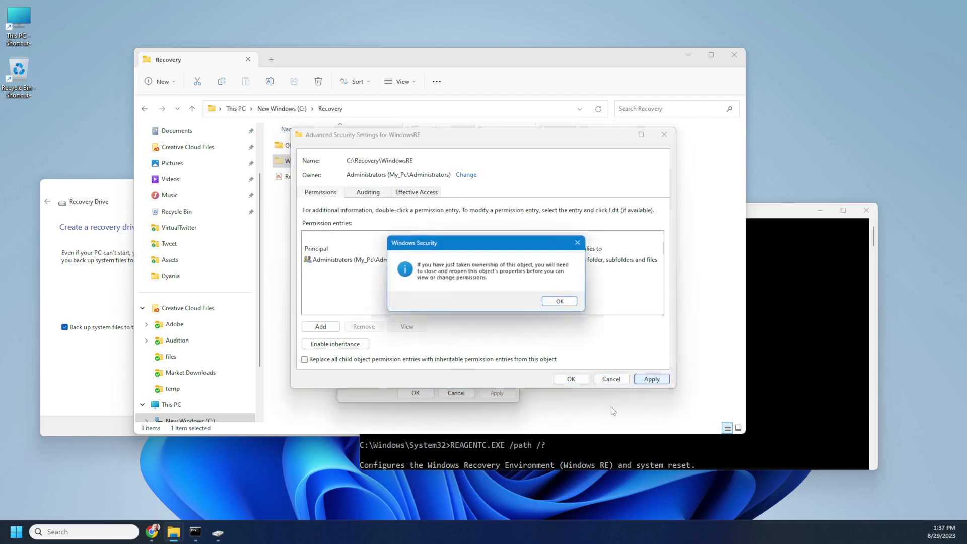
left_click(559, 305)
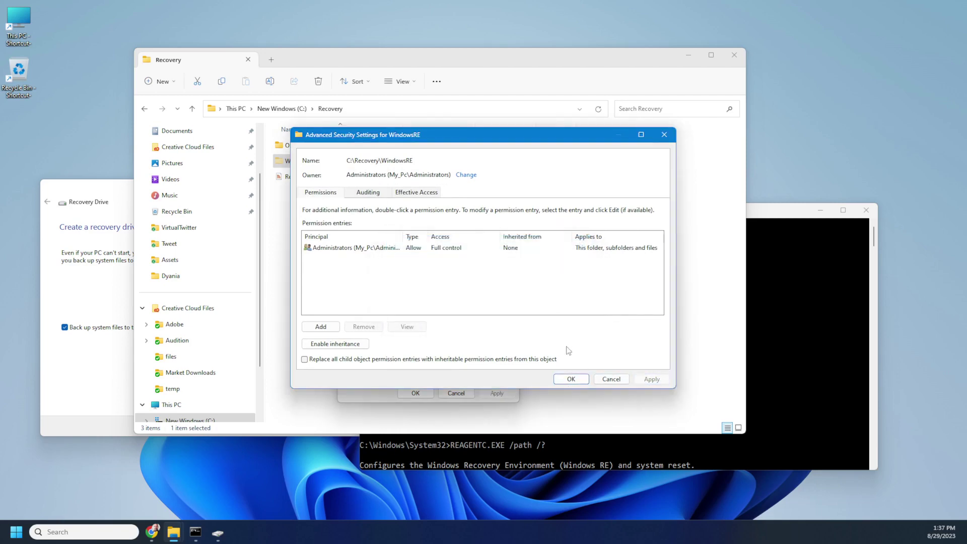
left_click(575, 380)
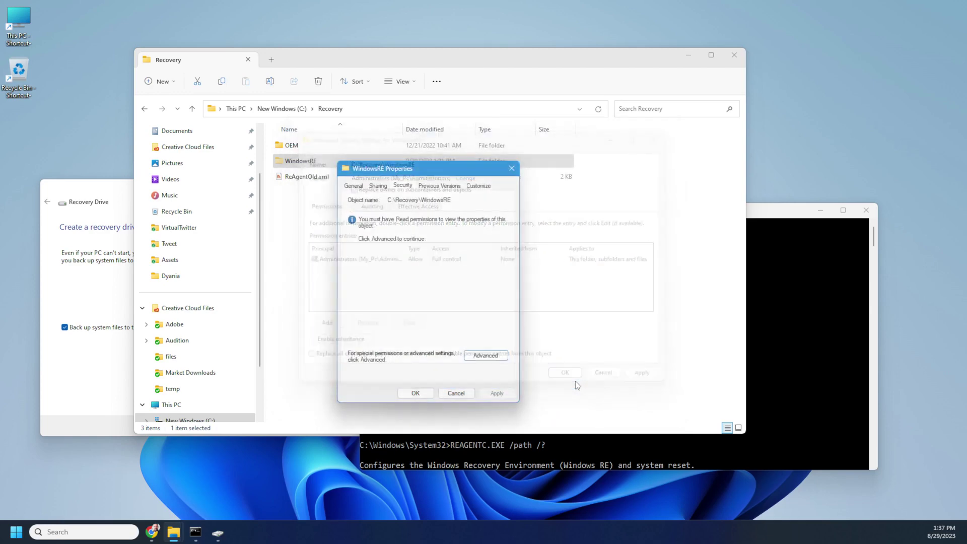
left_click(415, 393)
With WindowsRE still denied, reopen its advanced security and choose Administrators as owner again.
double_click(322, 162)
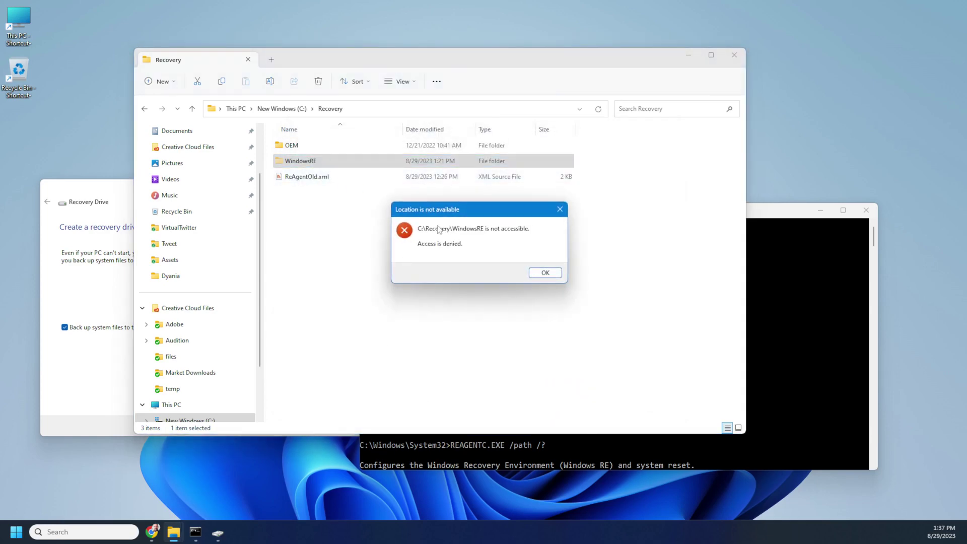
left_click(545, 272)
right_click(331, 162)
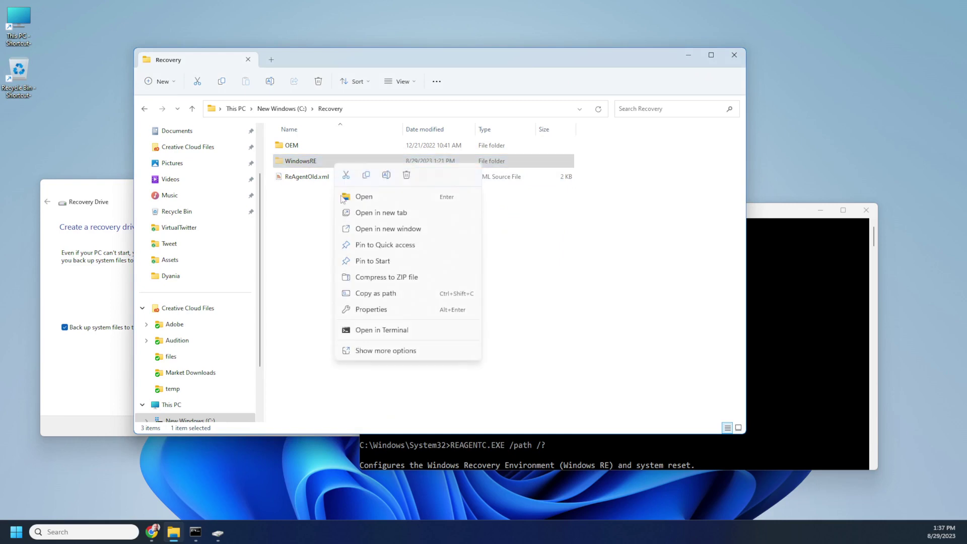
left_click(371, 309)
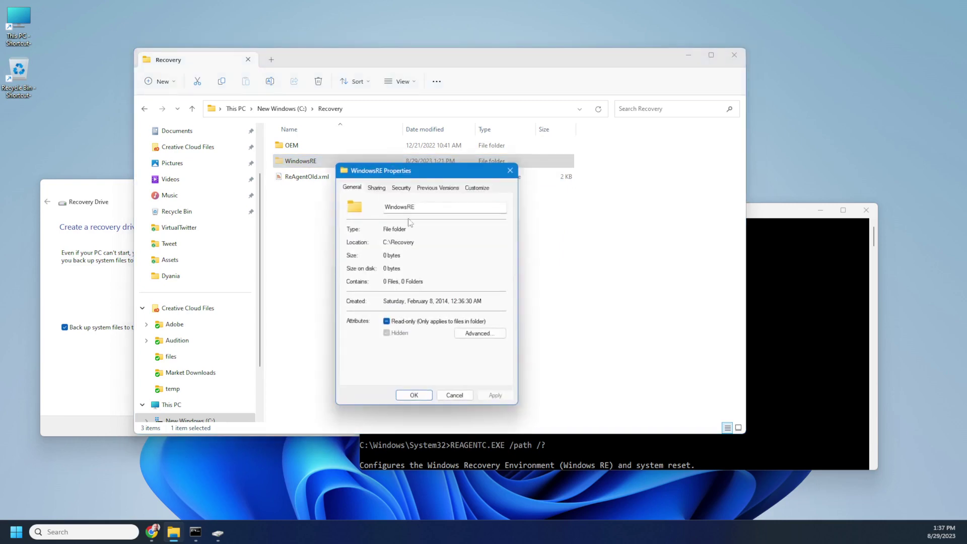
left_click(402, 187)
left_click(479, 363)
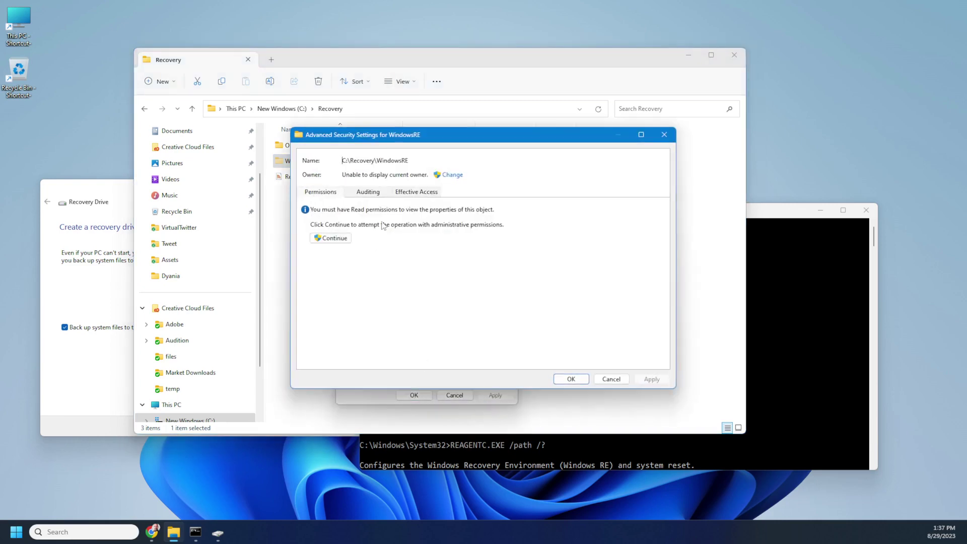
left_click(452, 175)
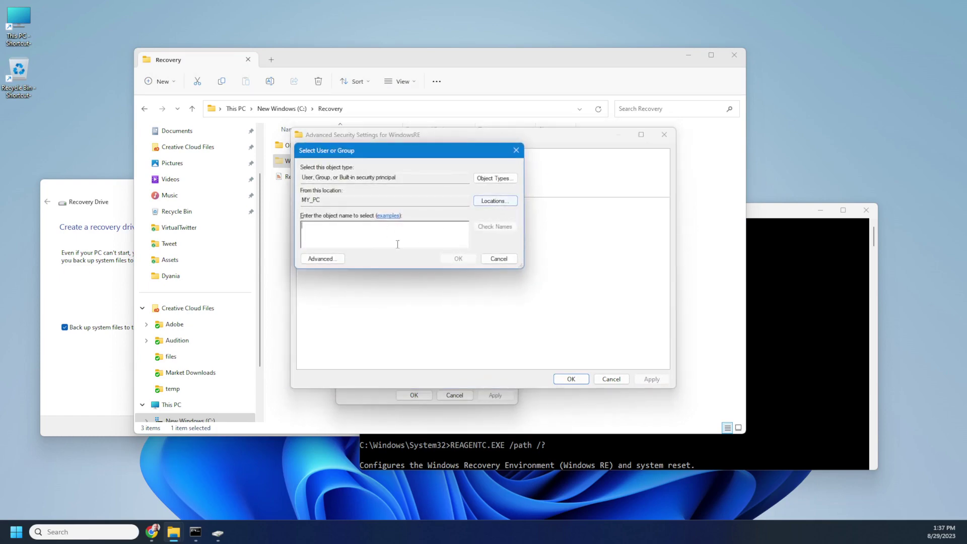
left_click(340, 258)
left_click(515, 261)
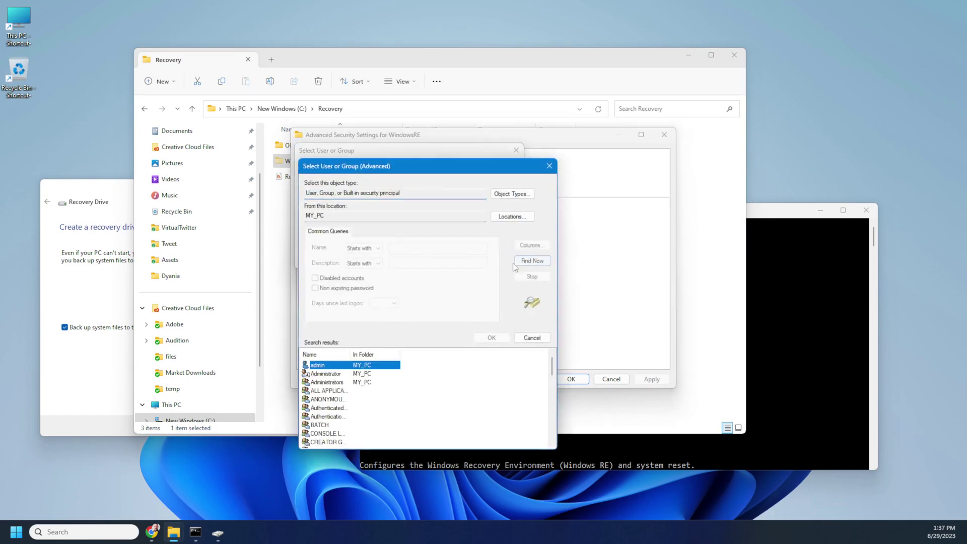
double_click(334, 382)
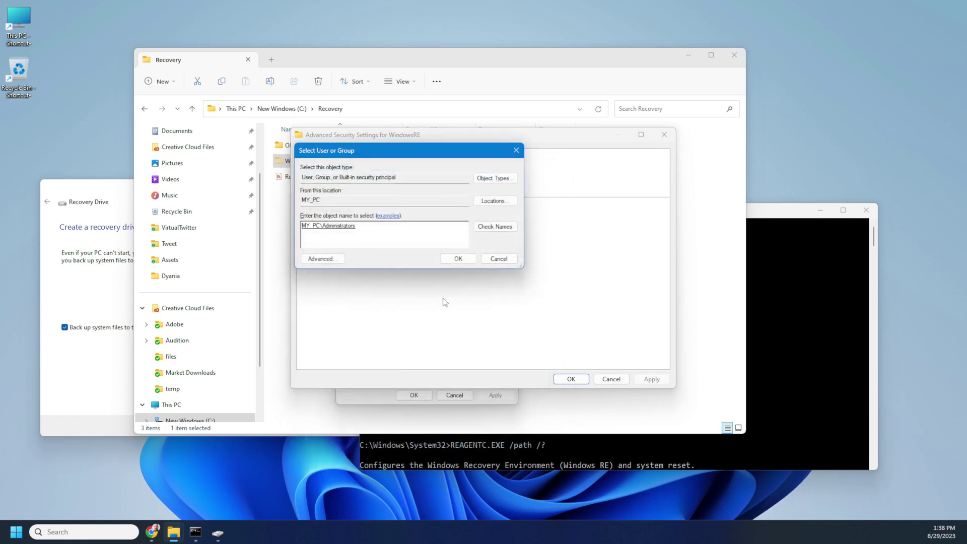
left_click(458, 259)
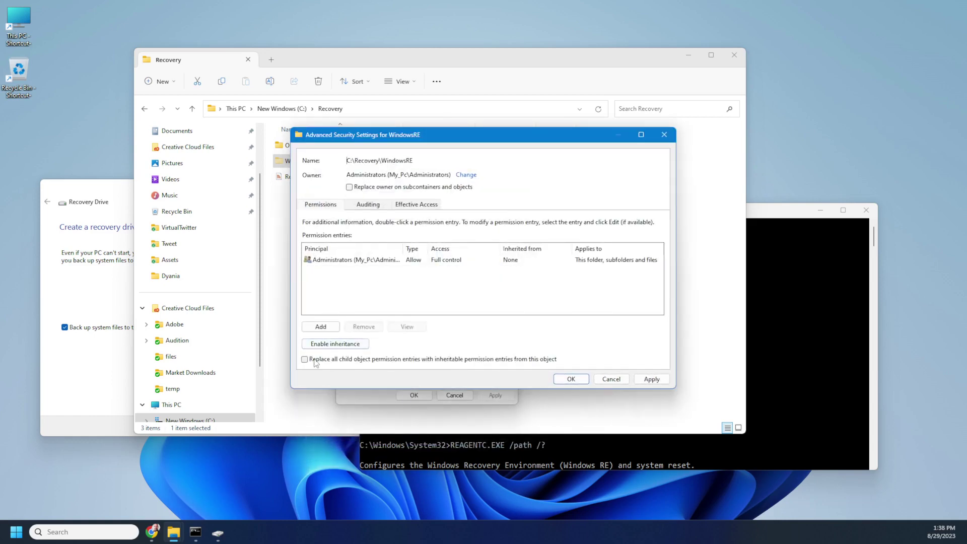
Replace the owner and all child permission entries, enable inheritance, and apply, accepting the warnings.
left_click(334, 359)
left_click(352, 187)
left_click(333, 353)
left_click(585, 379)
left_click(520, 308)
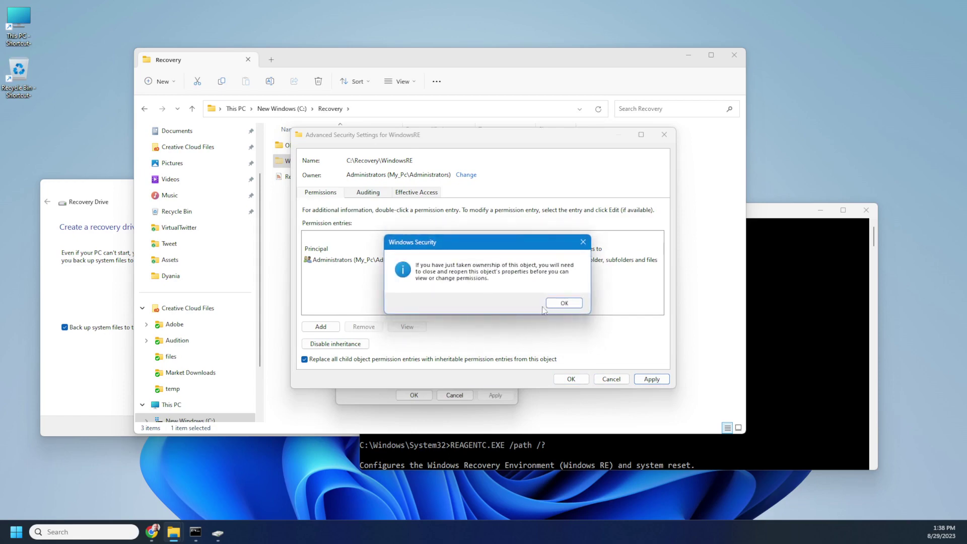
left_click(564, 303)
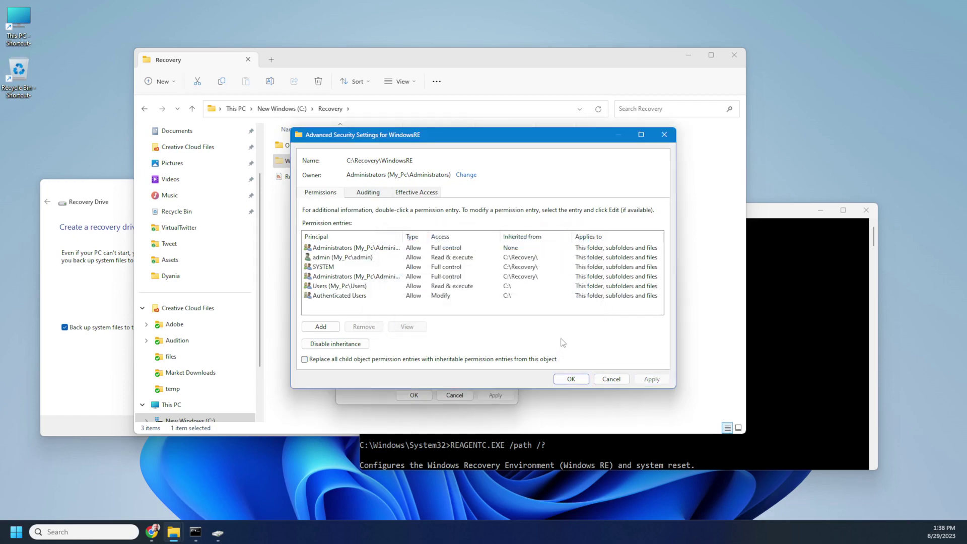
left_click(568, 382)
left_click(421, 395)
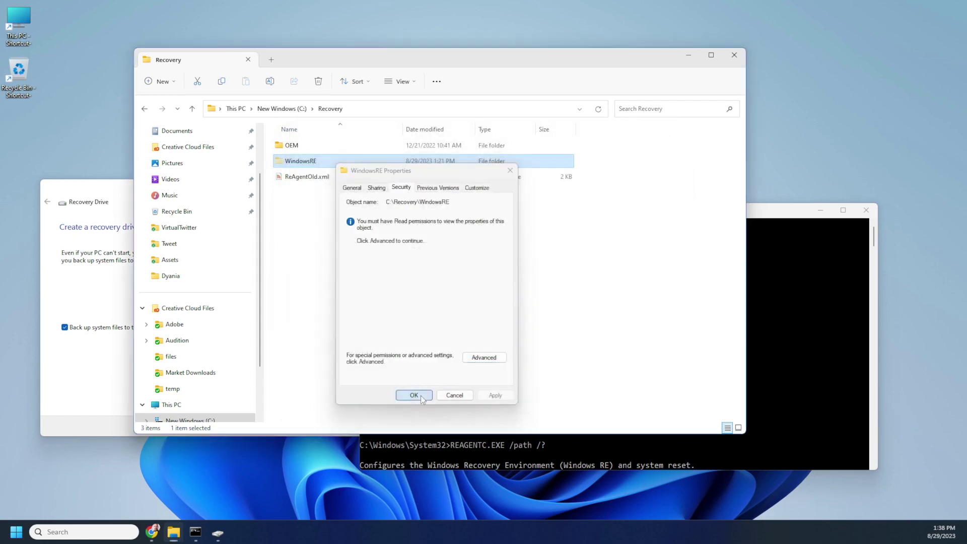
Browse WindowsRE (boot.sdi, ReAgent.xml, Winre.wim) and OEM, then return to the administrator Command Prompt.
double_click(299, 162)
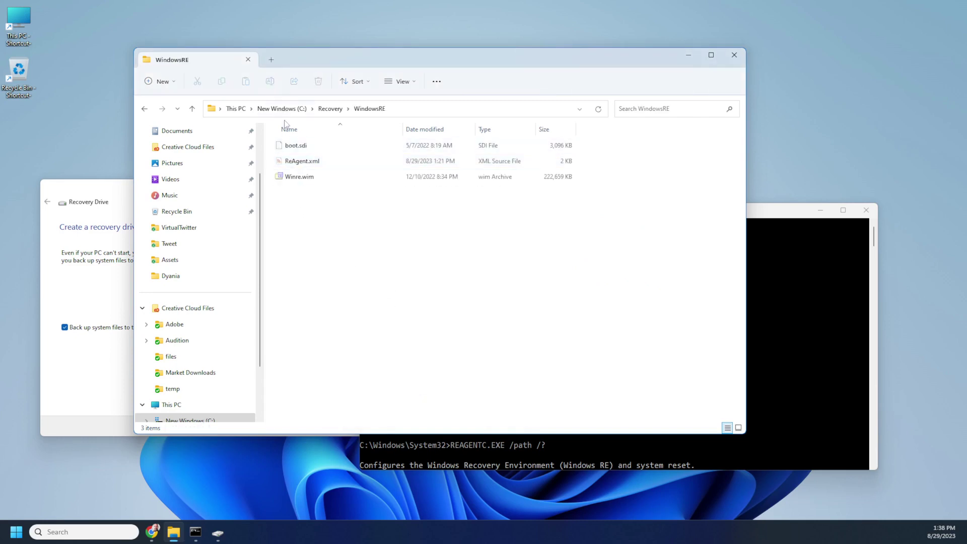
left_click(329, 110)
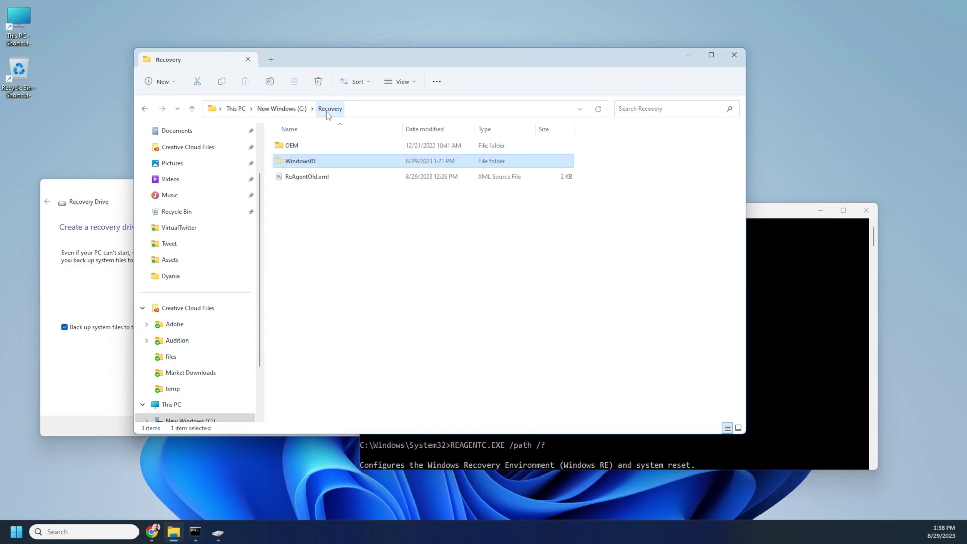
double_click(313, 144)
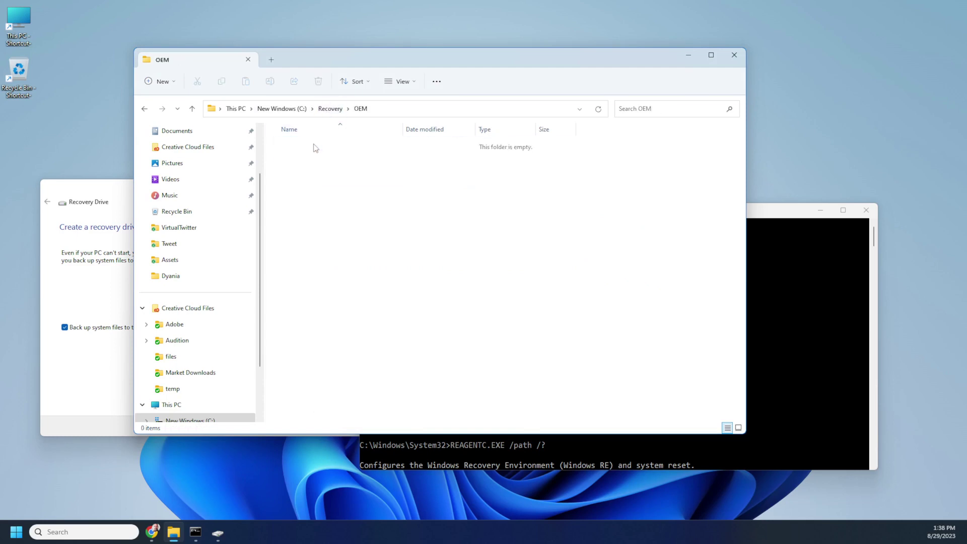
left_click(330, 109)
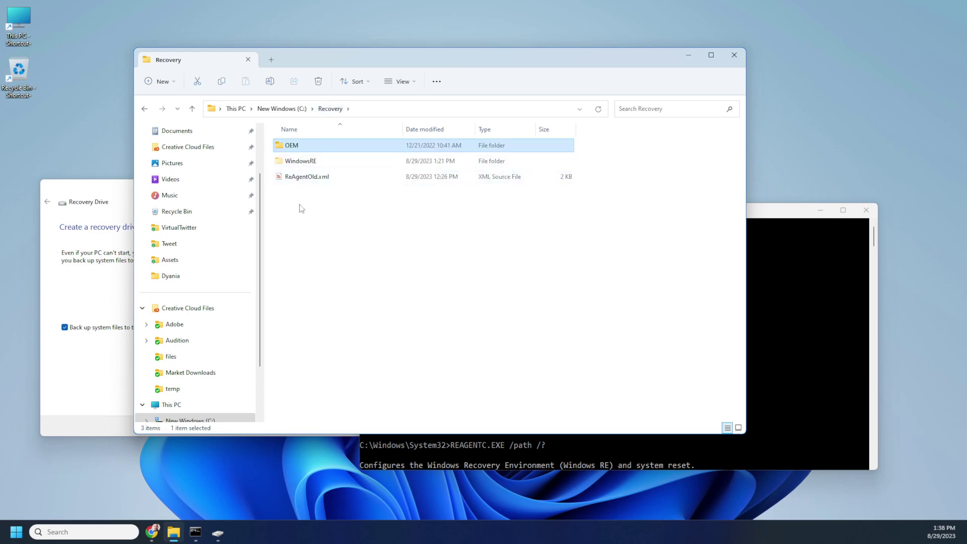
double_click(300, 161)
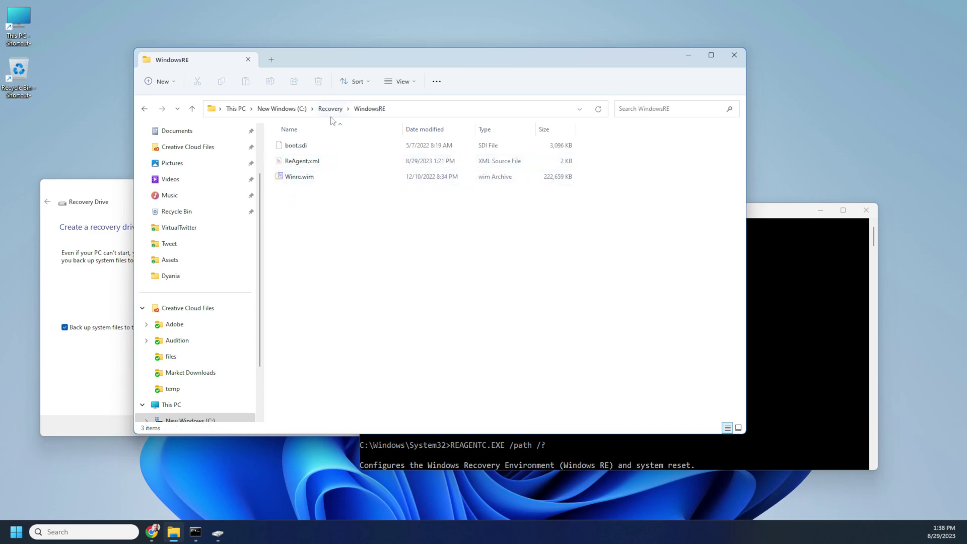
left_click(797, 271)
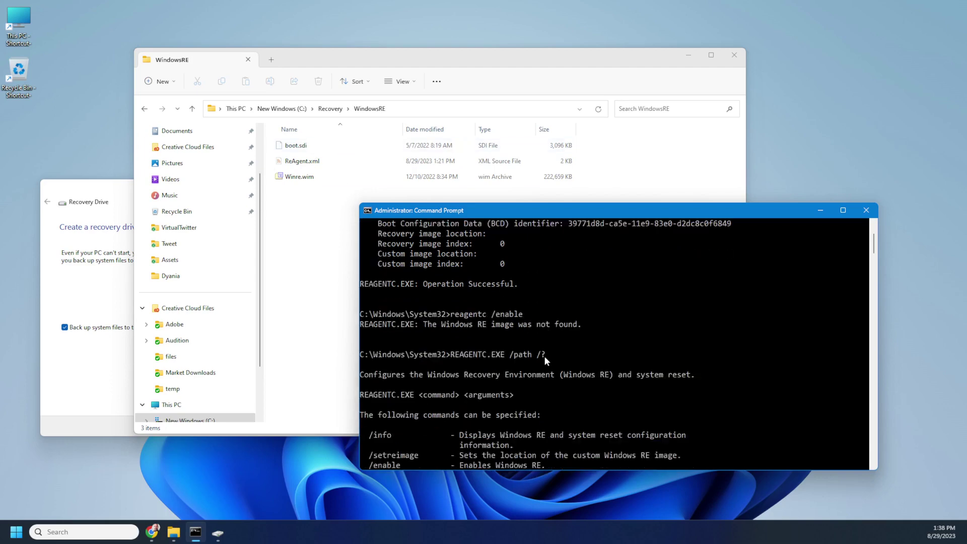
Read REAGENTC.EXE /setreimage /? help, then rerun setreimage /path C:\Recovery\WindowsRE, which reports already enabled.
type("REAGENTC.EXE /setreimage /?")
key("Return")
scroll(428, 337, "down", 9)
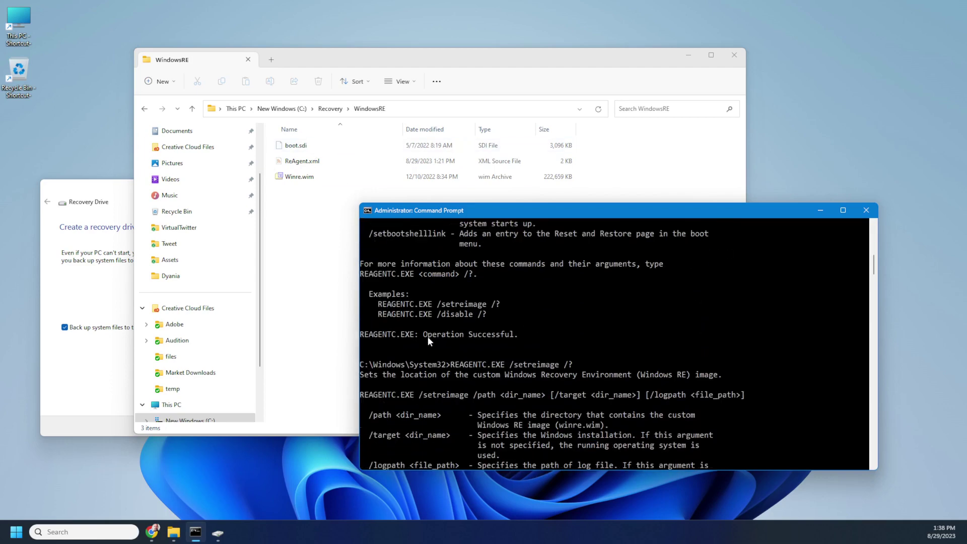
scroll(448, 299, "down", 7)
scroll(466, 314, "down", 3)
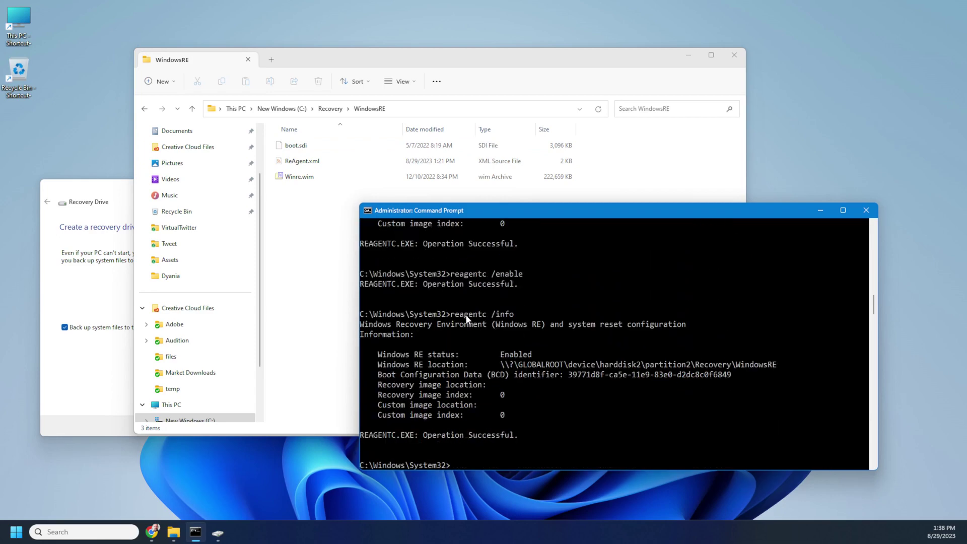
scroll(467, 318, "up", 6)
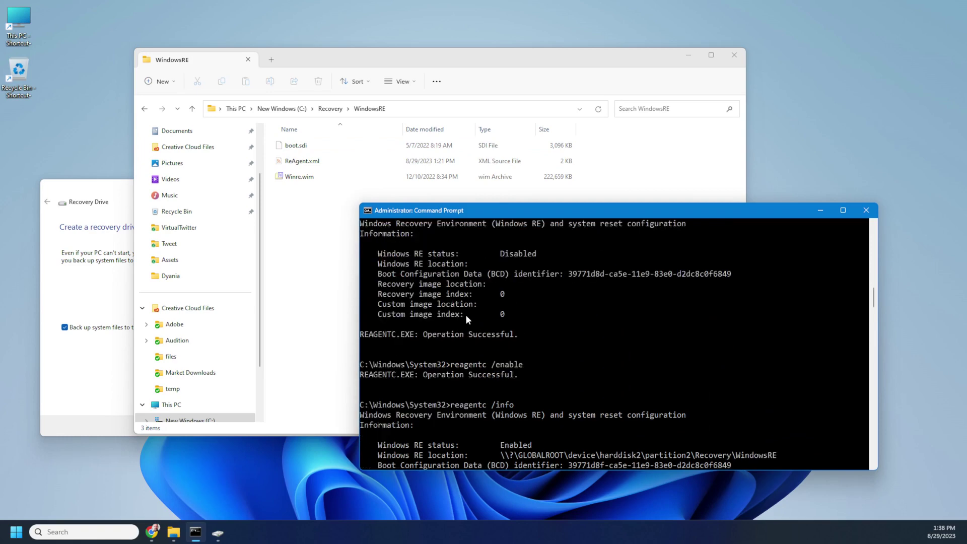
scroll(467, 319, "up", 1)
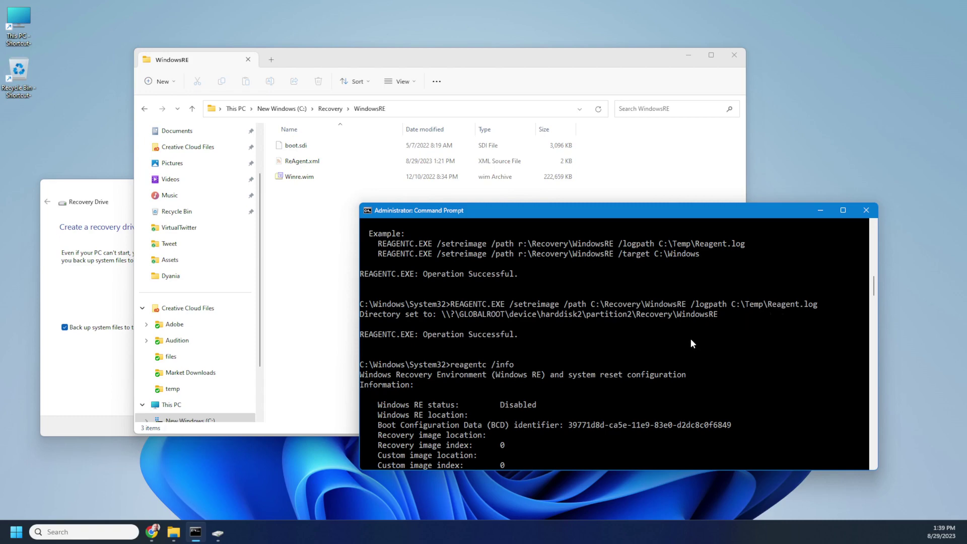
scroll(691, 343, "down", 8)
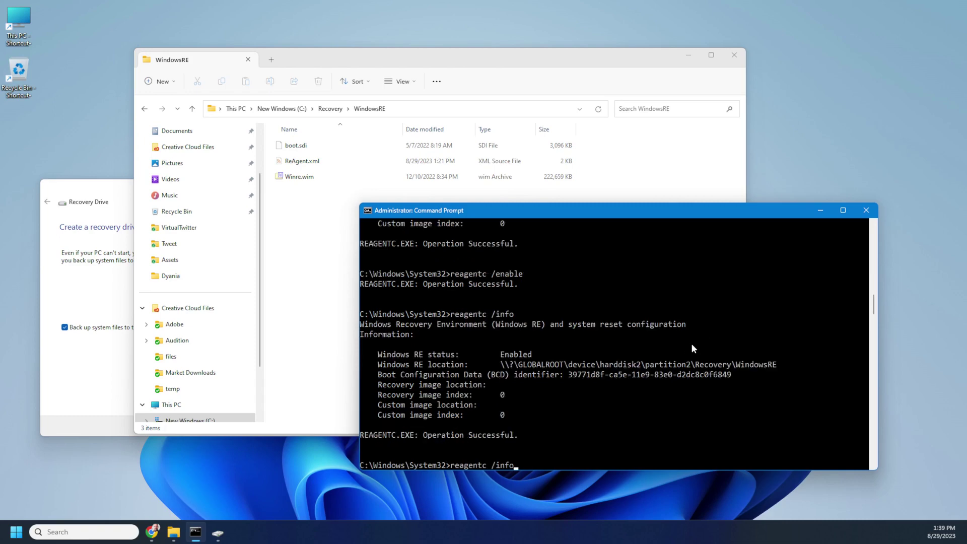
key("Up")
key("Up")
key("Up")
key("Up")
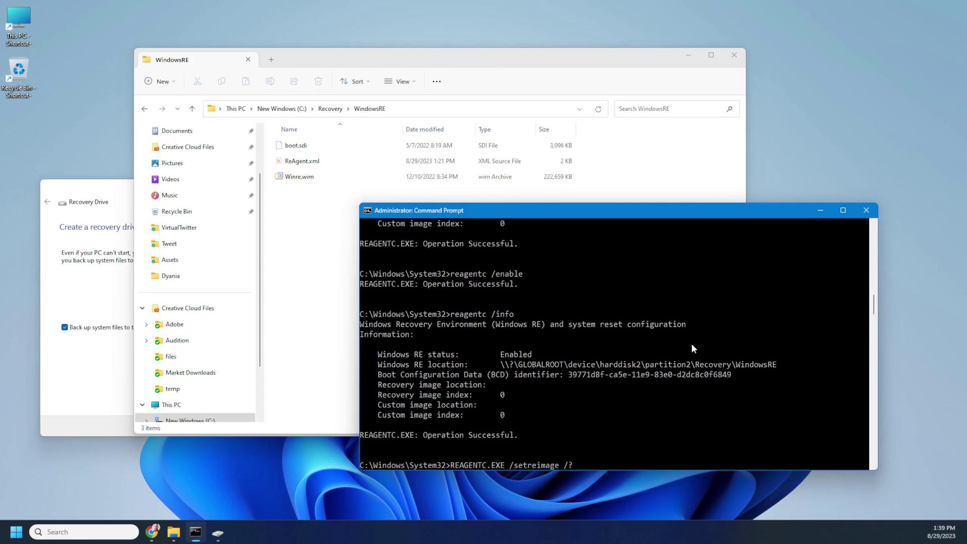
key("Return")
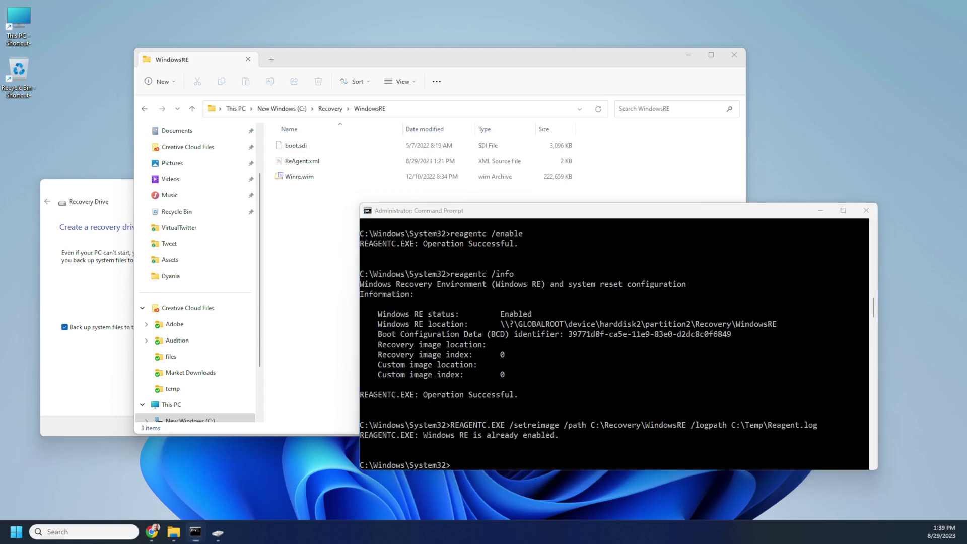
Disable Windows RE with reagentc /disable, check /info, and set the image path to C:\Recovery\WindowsRE.
type("reagentc /disable")
key("Return")
key("Return")
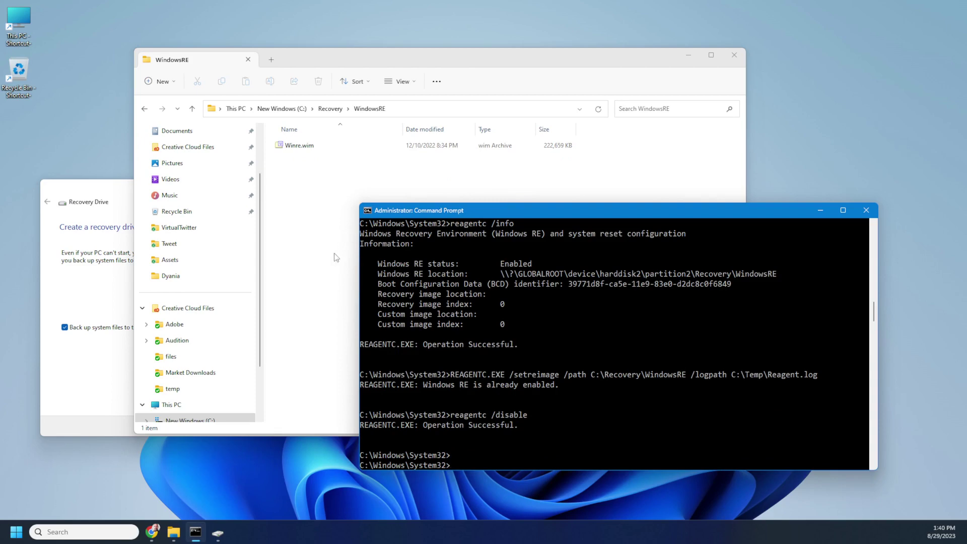
key("Up")
key("Up")
key("Up")
key("Return")
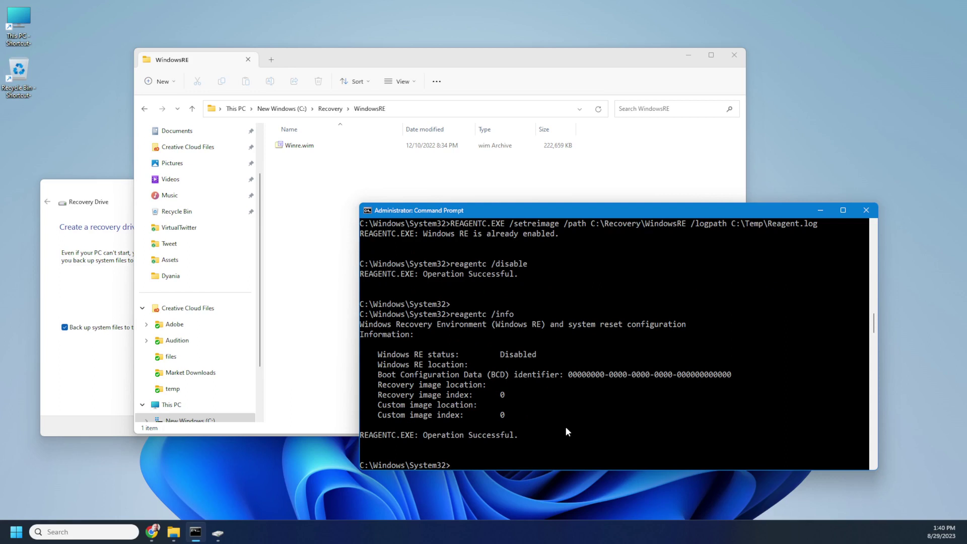
key("Up")
key("Up")
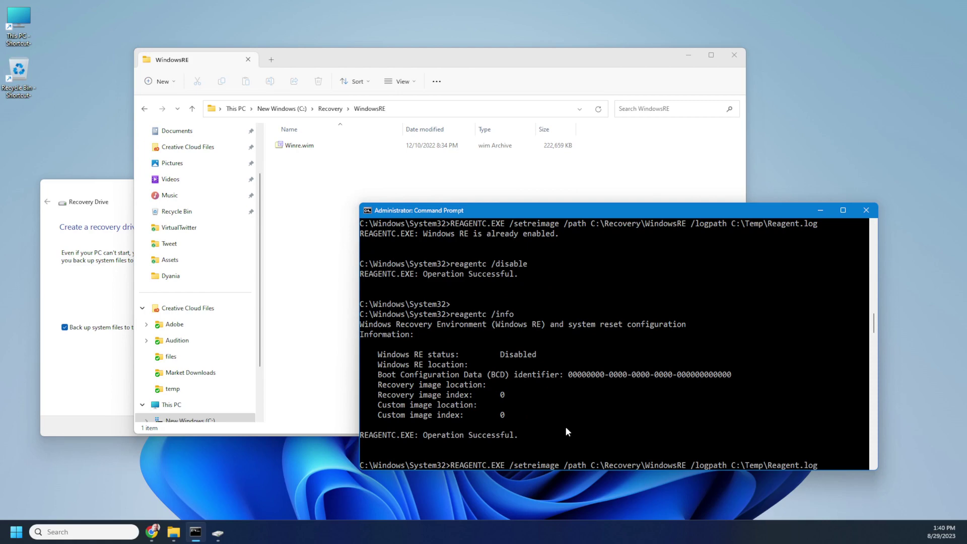
key("Return")
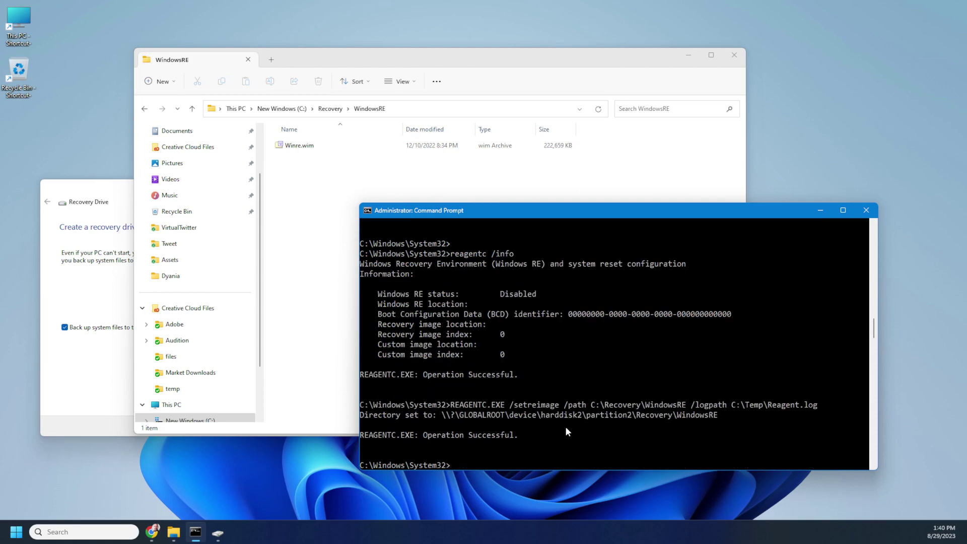
Re-enable Windows RE with reagentc /enable and confirm reagentc /info reports Enabled.
key("Up")
key("ctrl+BackSpace")
key("ctrl+BackSpace")
key("ctrl+BackSpace")
key("ctrl+BackSpace")
type("/?")
key("Up")
key("Up")
key("Return")
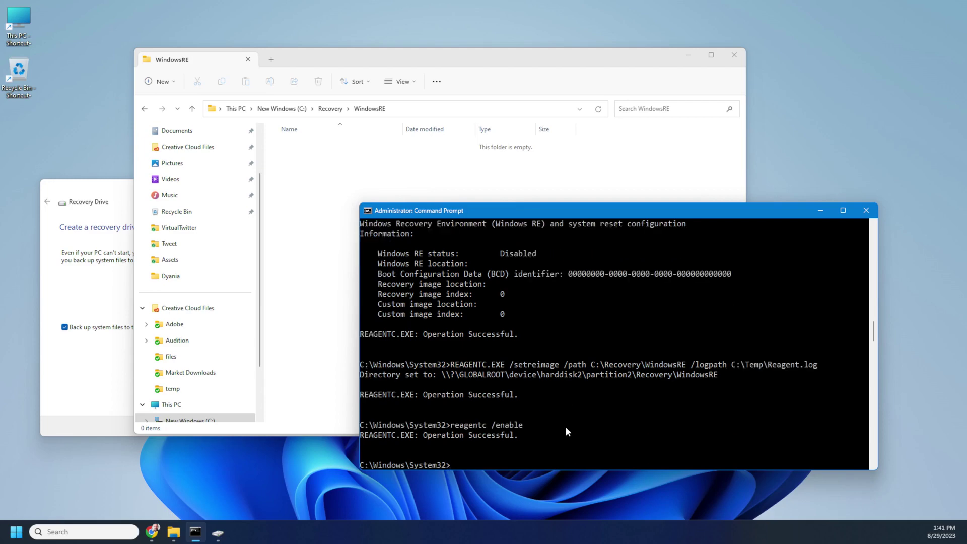
key("Up")
key("BackSpace")
key("BackSpace")
key("BackSpace")
key("BackSpace")
key("BackSpace")
key("BackSpace")
type("info")
key("Return")
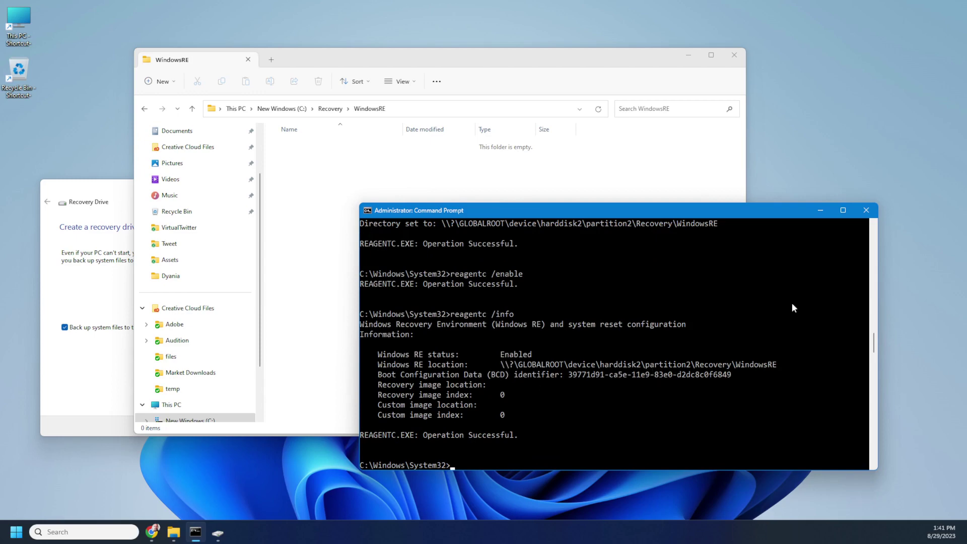
left_click_drag(870, 349, 877, 223)
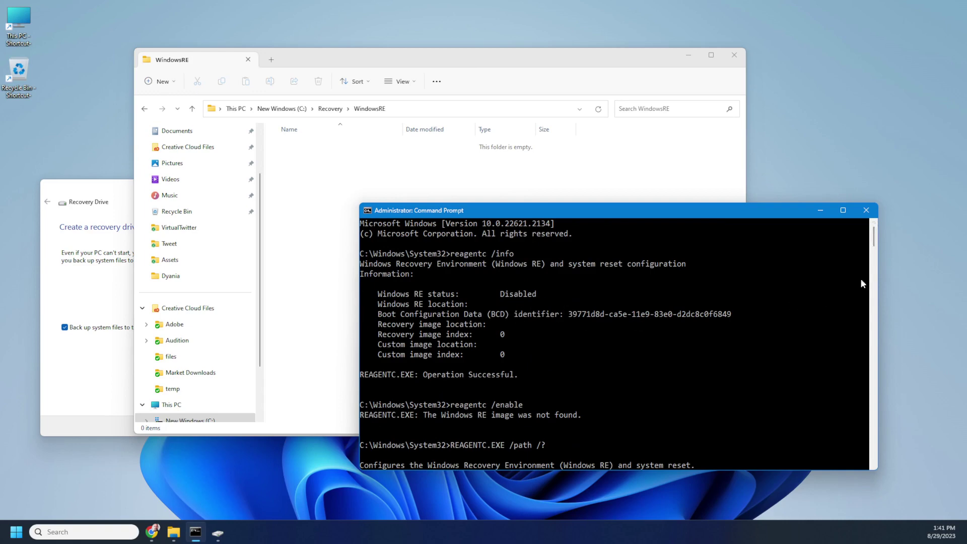
left_click_drag(874, 237, 875, 349)
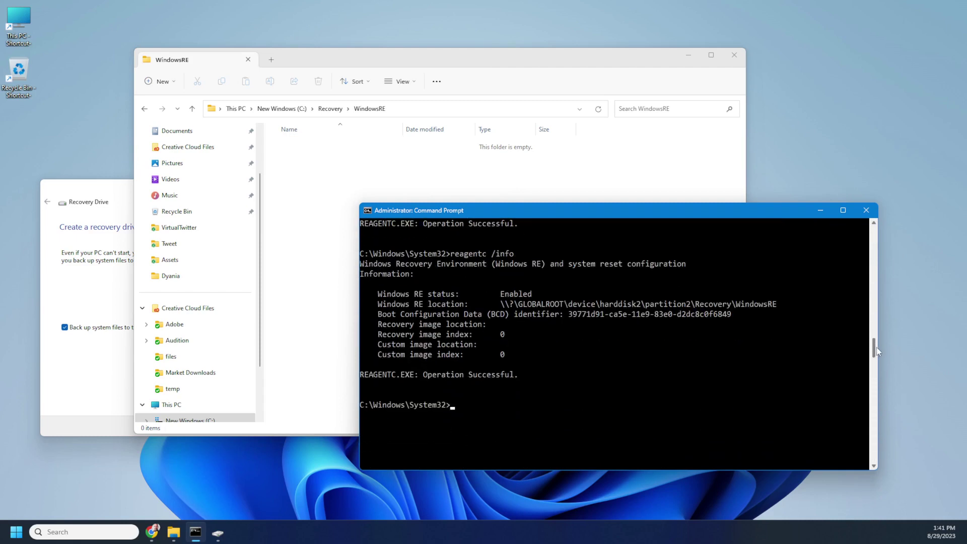
Bring the Recovery Drive wizard forward and continue with system file backup left on.
left_click(93, 288)
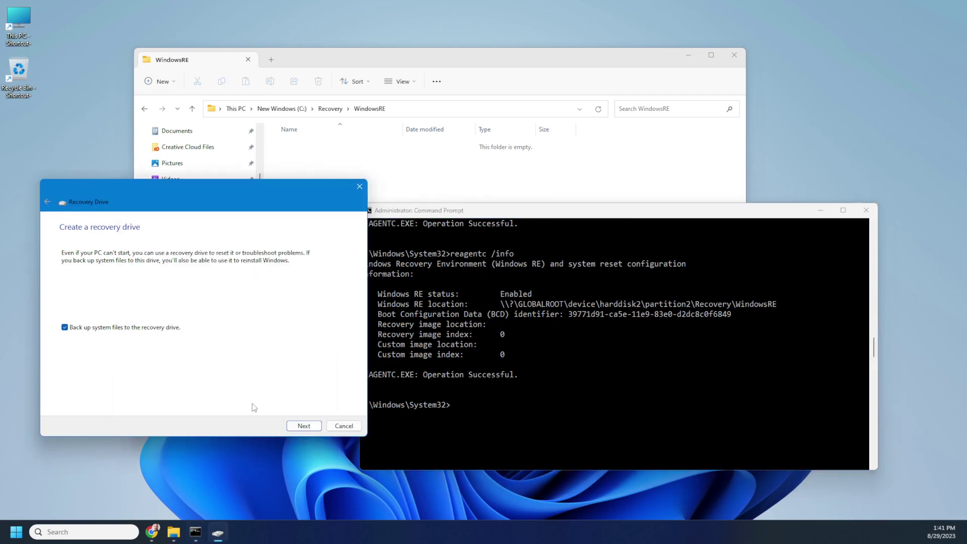
left_click(304, 425)
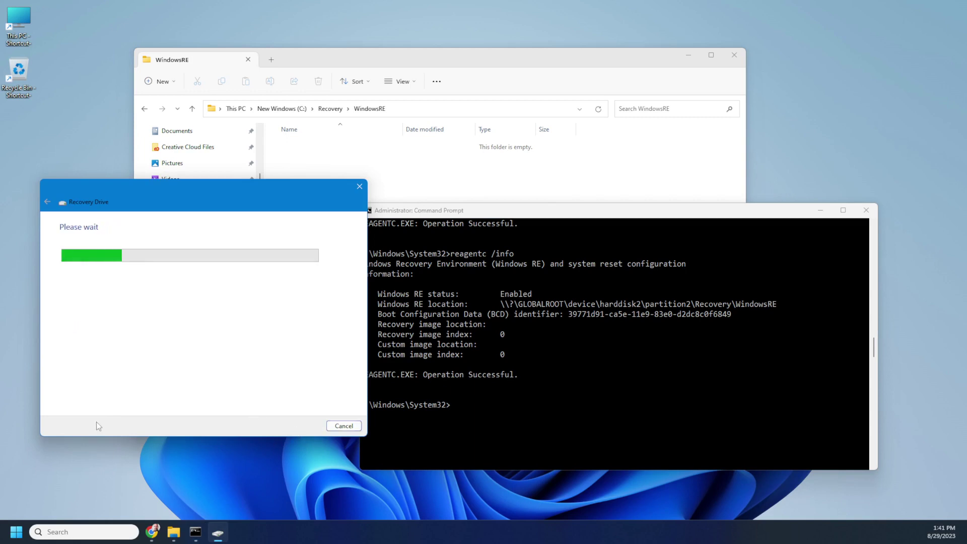